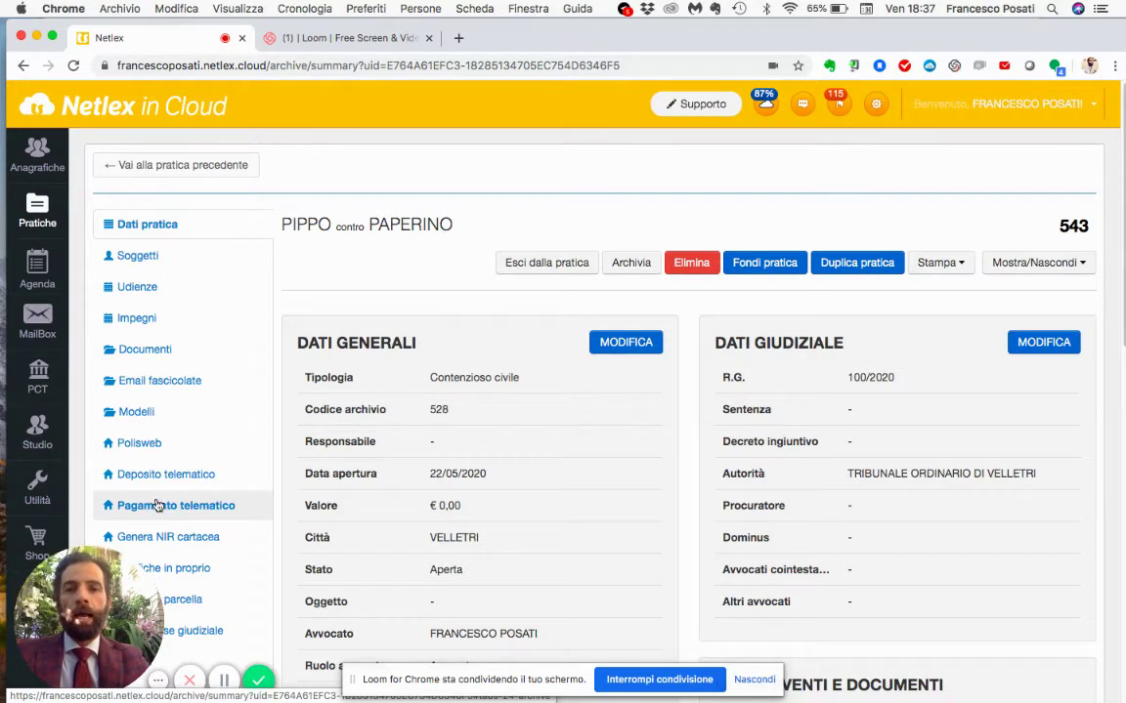
Step: Check the parties linked to the case and view the registry list for adding subjects, closing it without selecting anyone
click(154, 507)
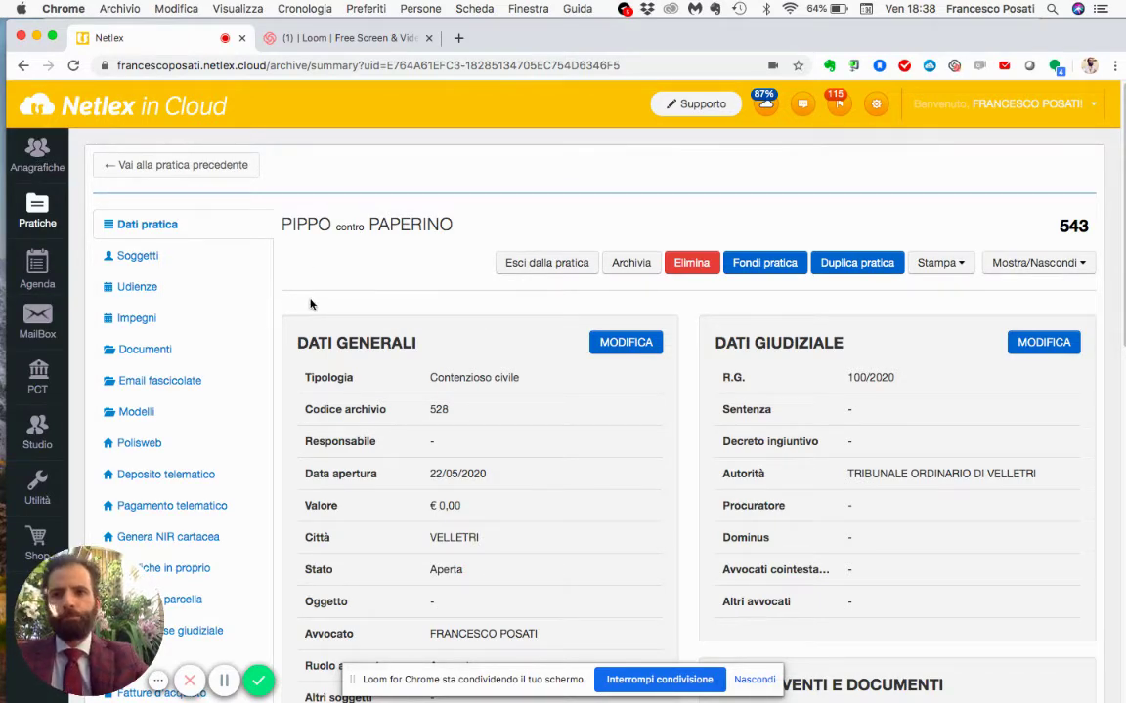
click(155, 256)
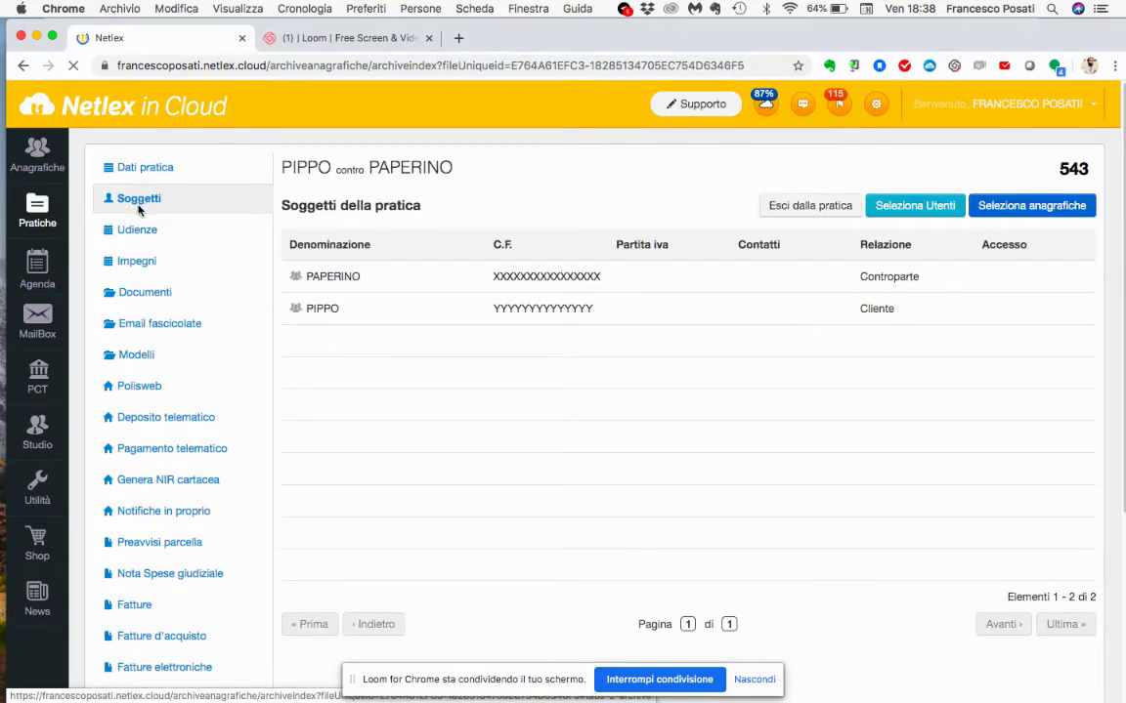
click(988, 215)
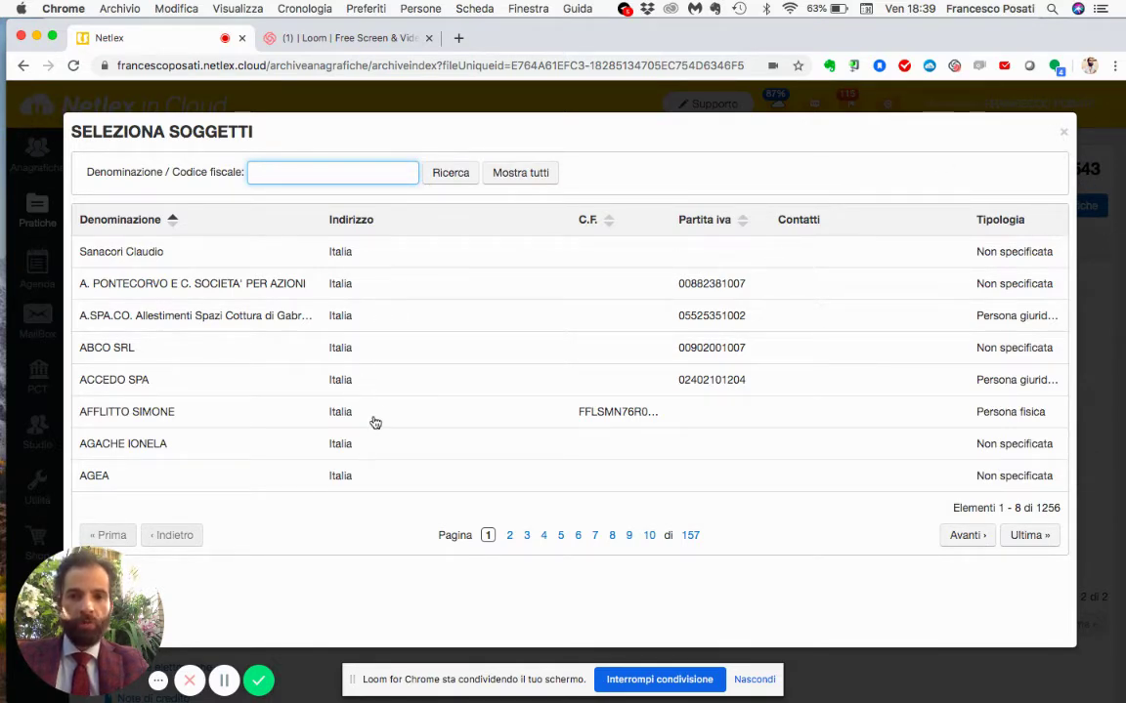
click(1057, 134)
click(1062, 137)
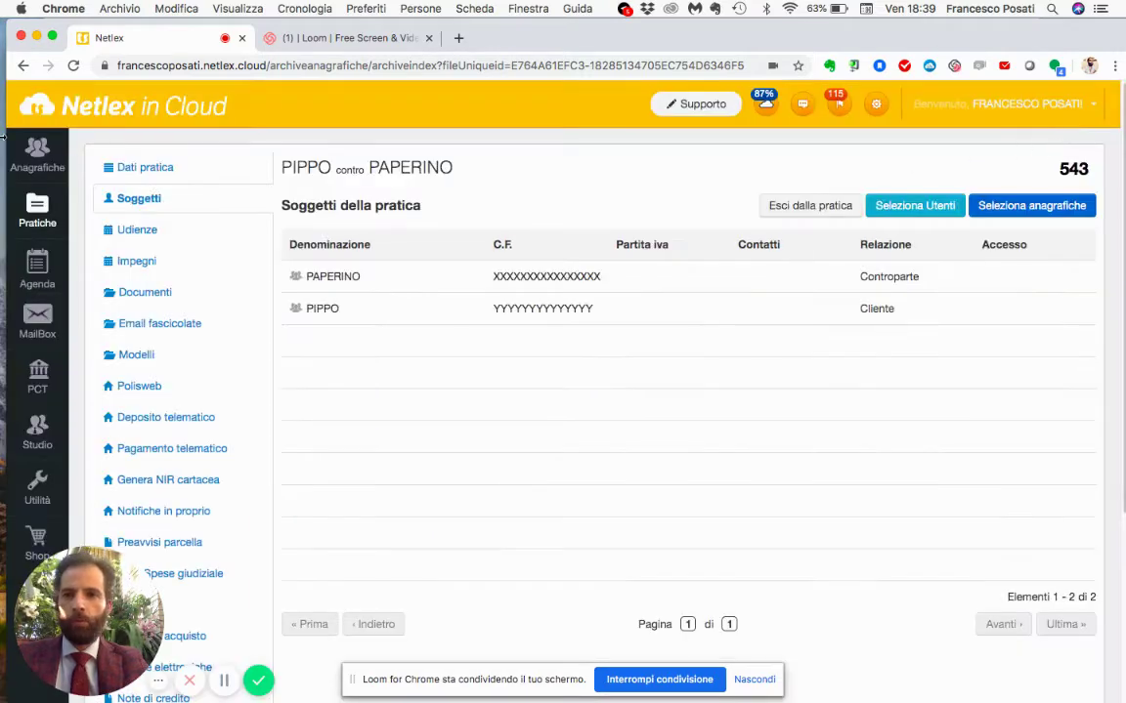
Step: Start a new registry record of type Persona fisica and examine its personal, address, contact and billing fields without saving
click(34, 156)
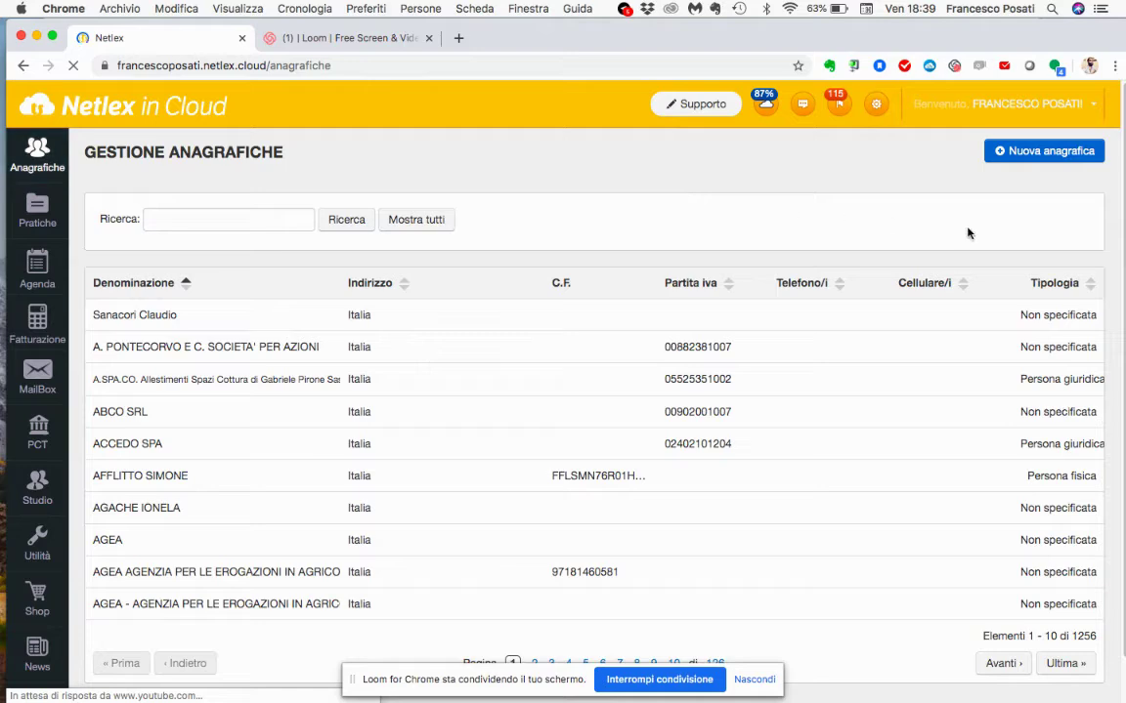
click(1016, 152)
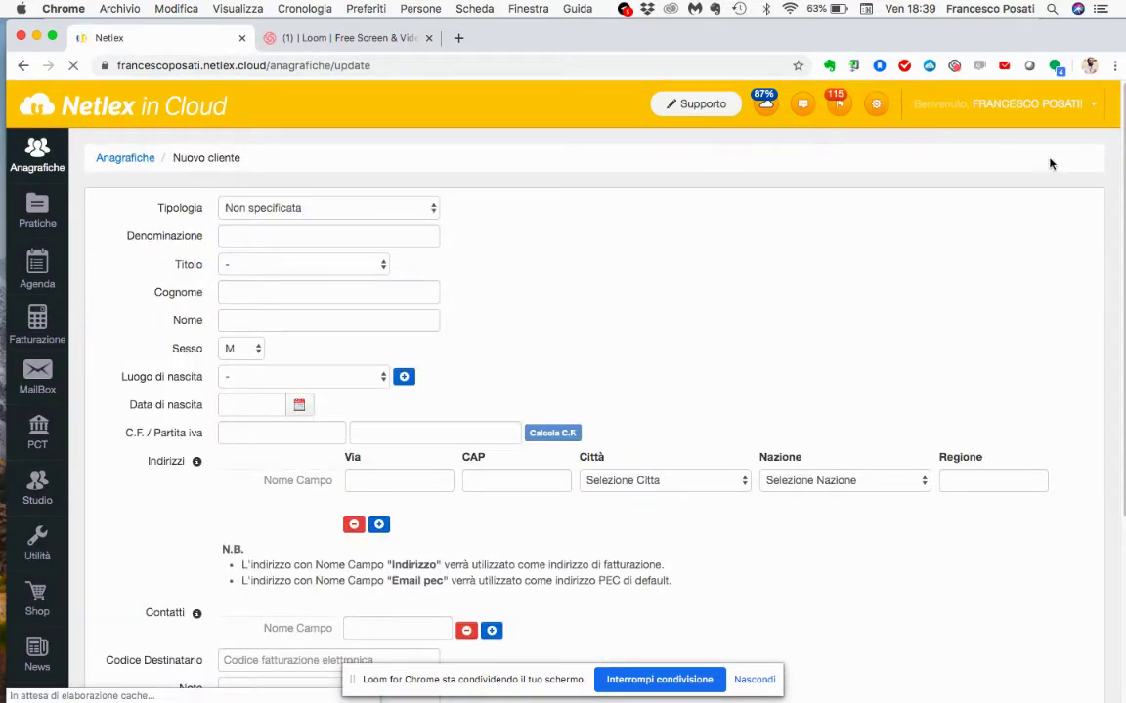
click(285, 207)
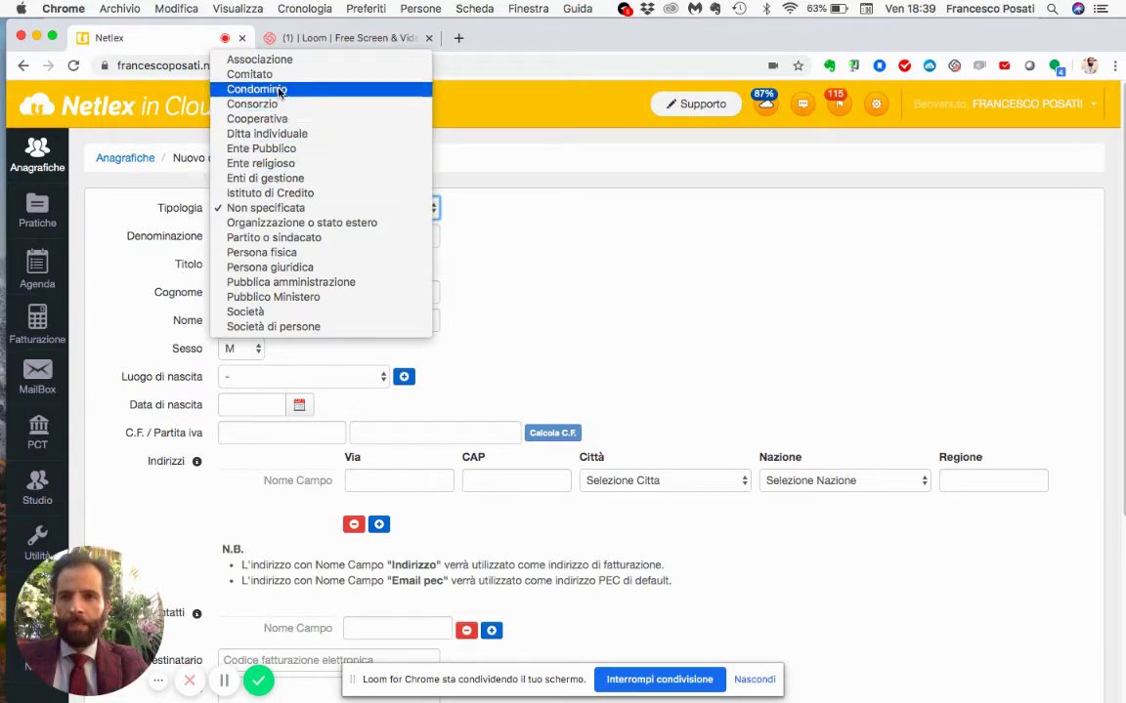
click(264, 252)
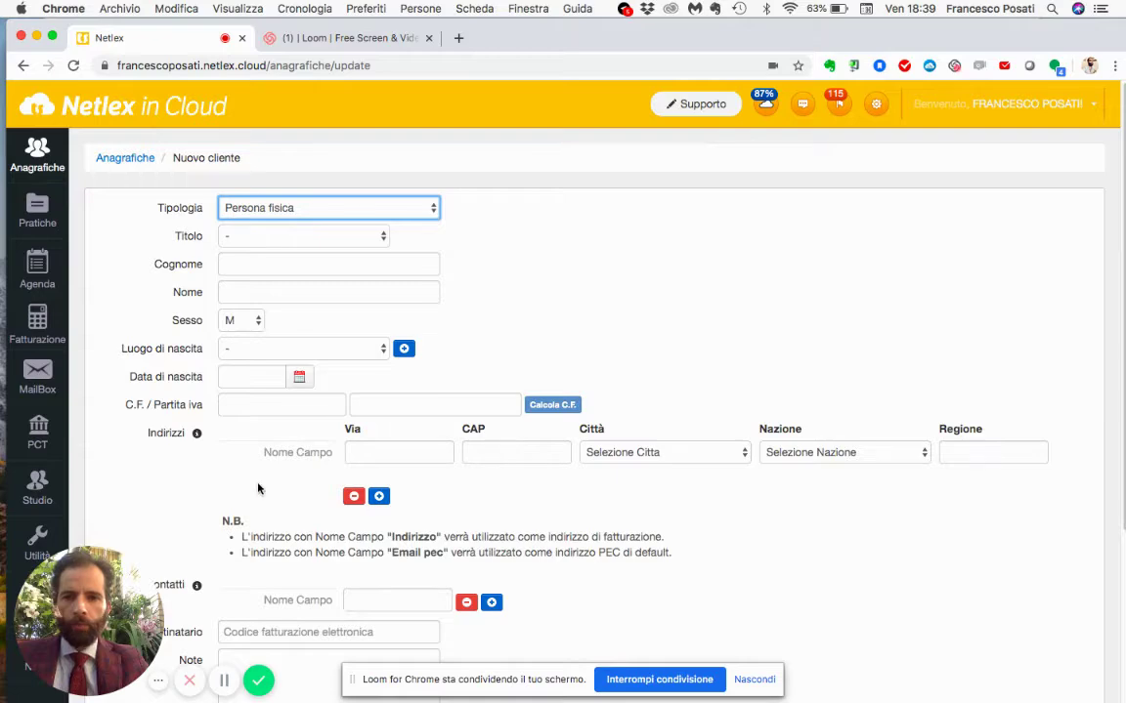
scroll(266, 440, down, 1)
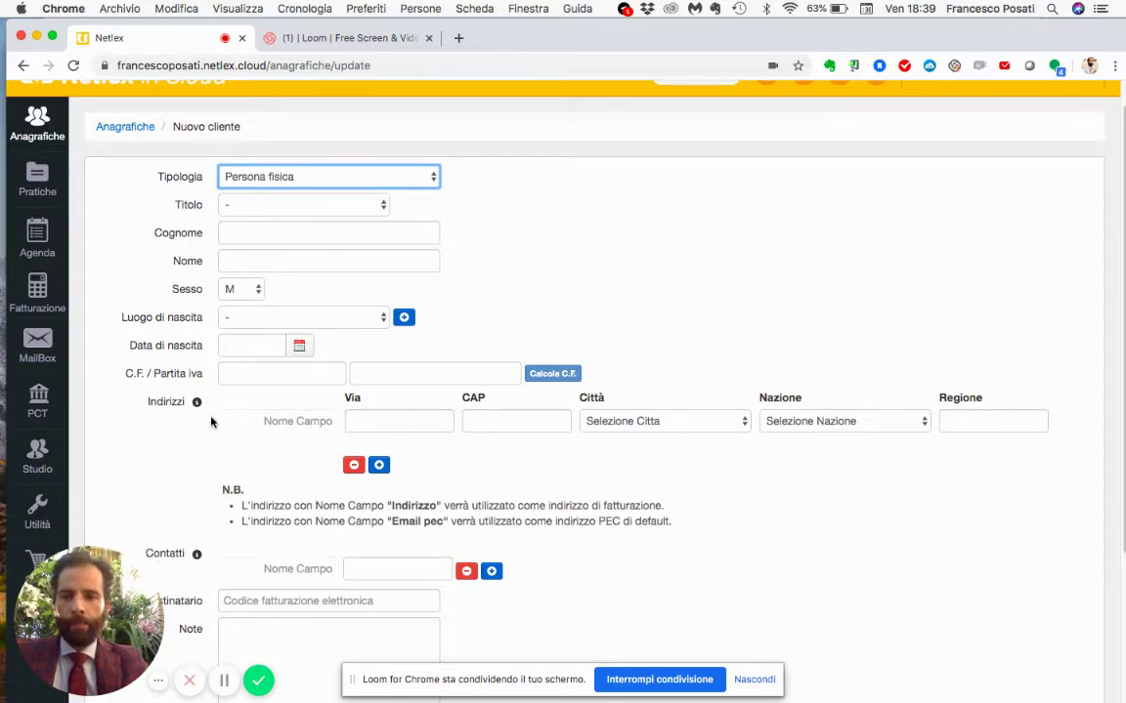
scroll(229, 328, down, 1)
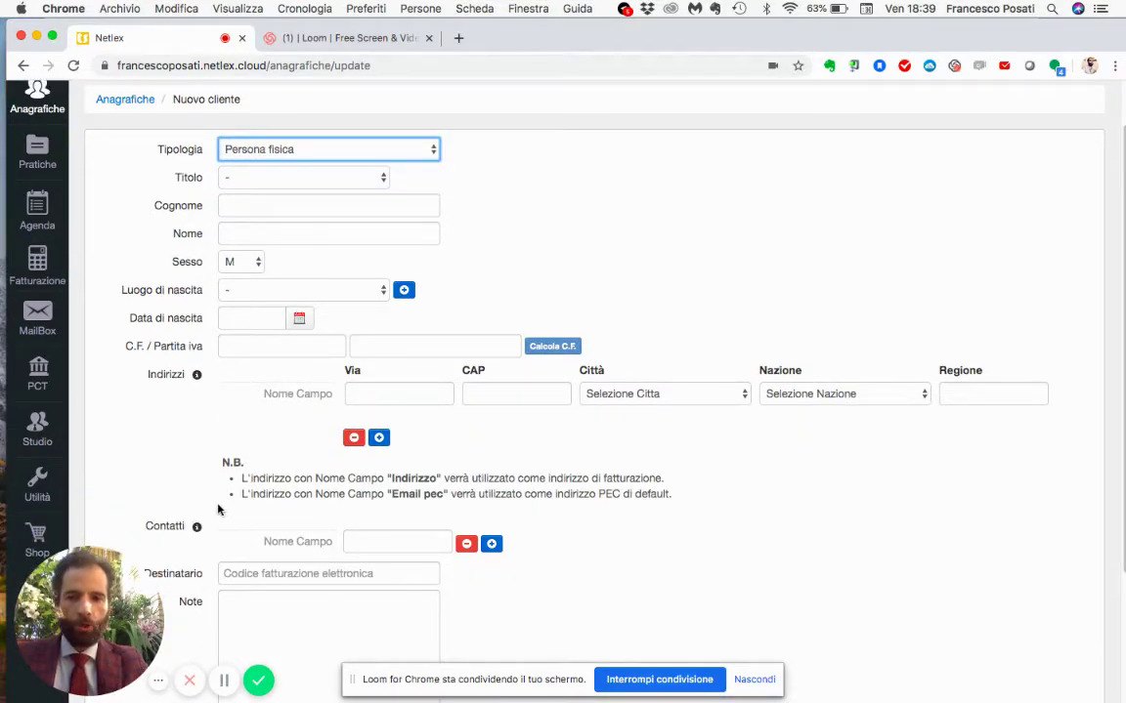
scroll(195, 410, down, 6)
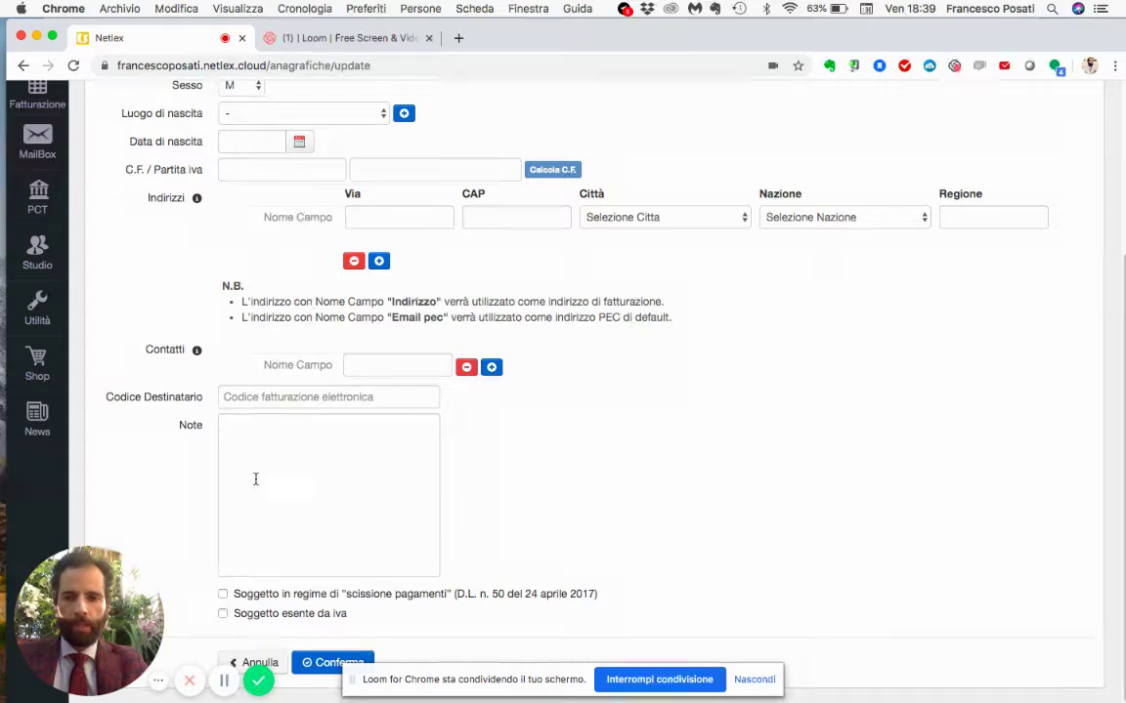
drag(158, 443, 164, 381)
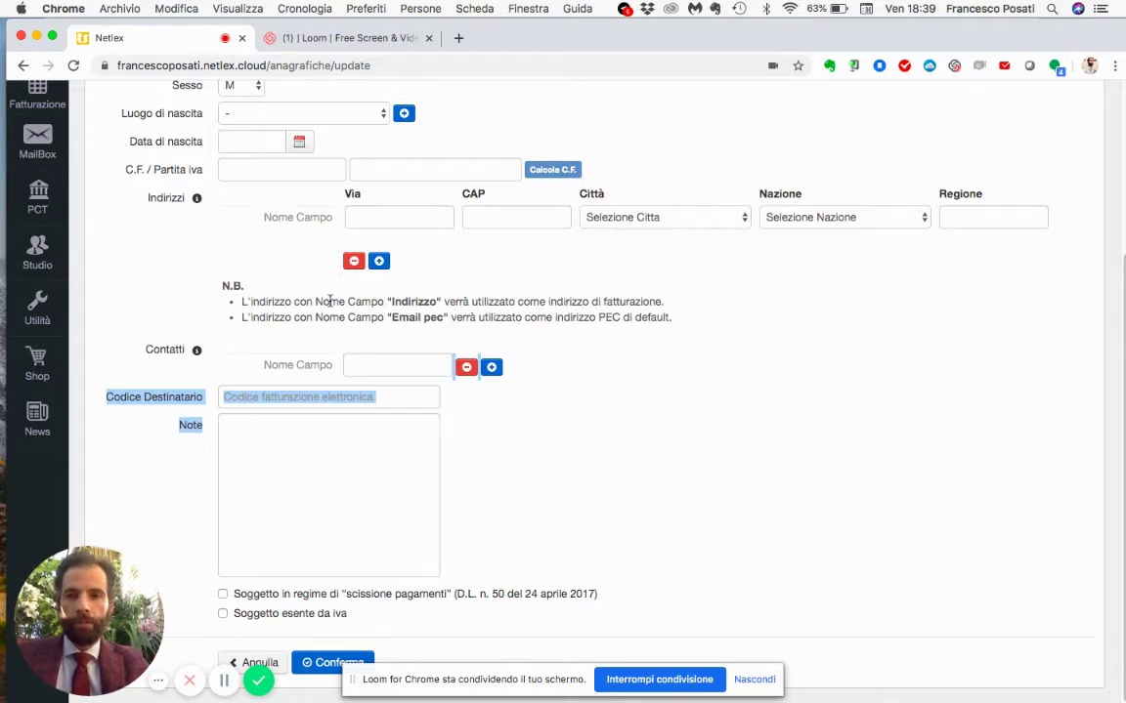
scroll(333, 304, up, 5)
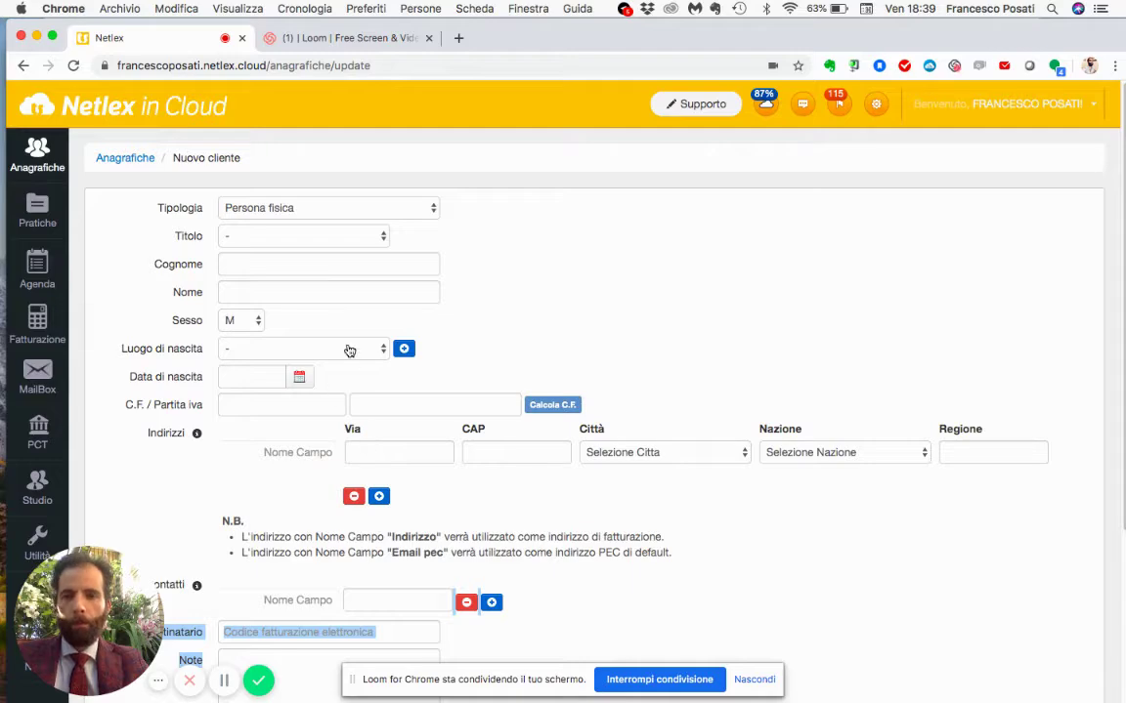
Step: Open the newest case in the case list, start a new telematic payment for it and confirm the preliminary checks
click(39, 209)
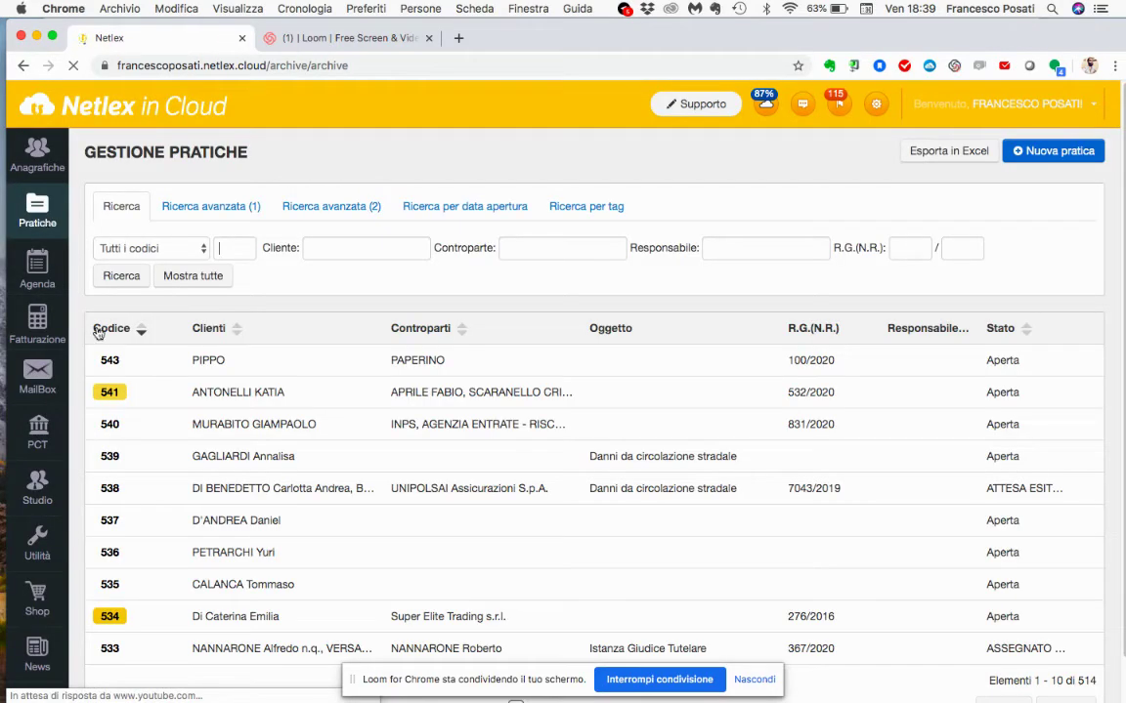
click(219, 367)
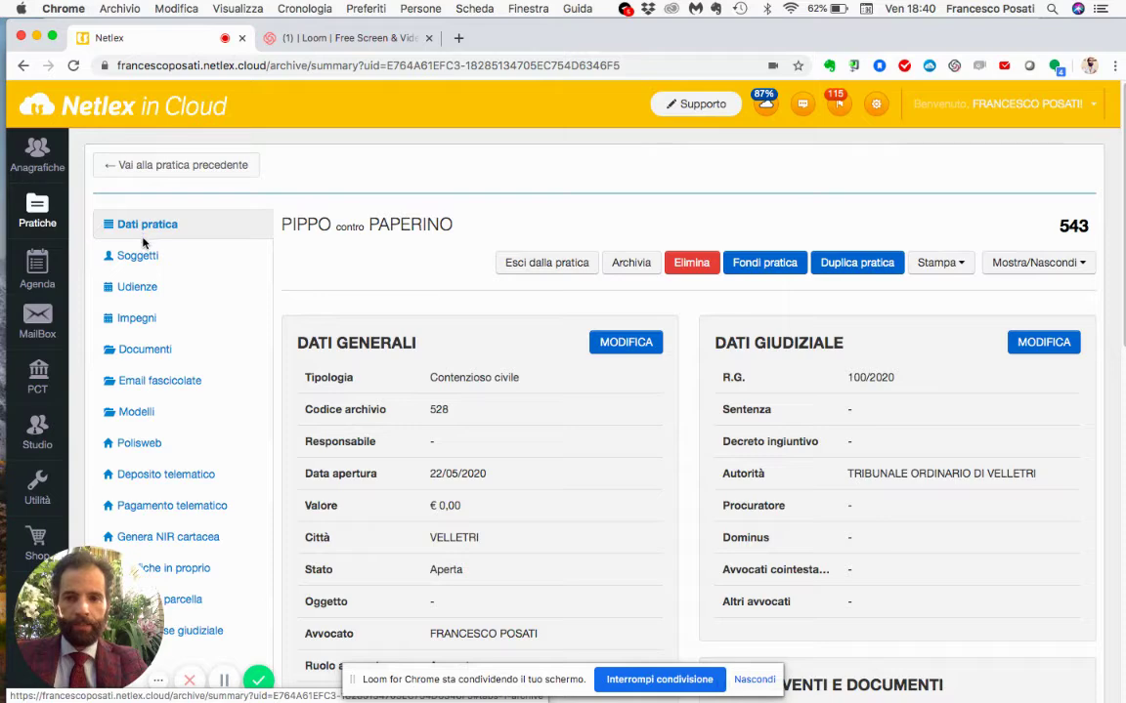
click(195, 510)
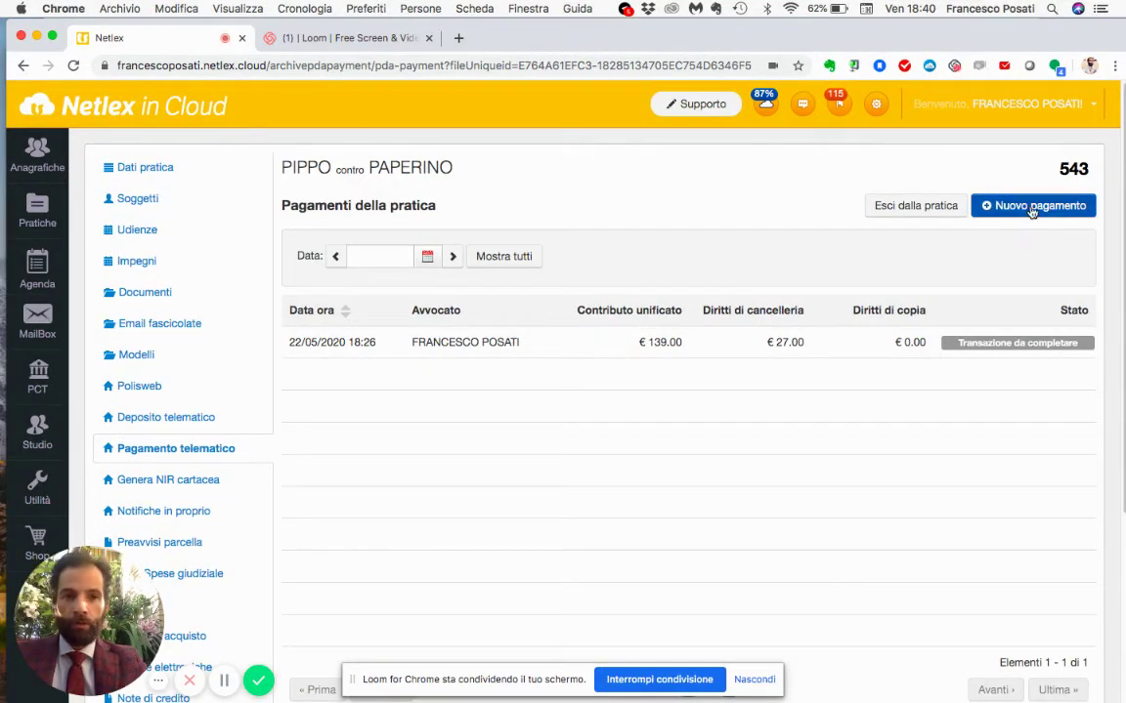
click(1030, 216)
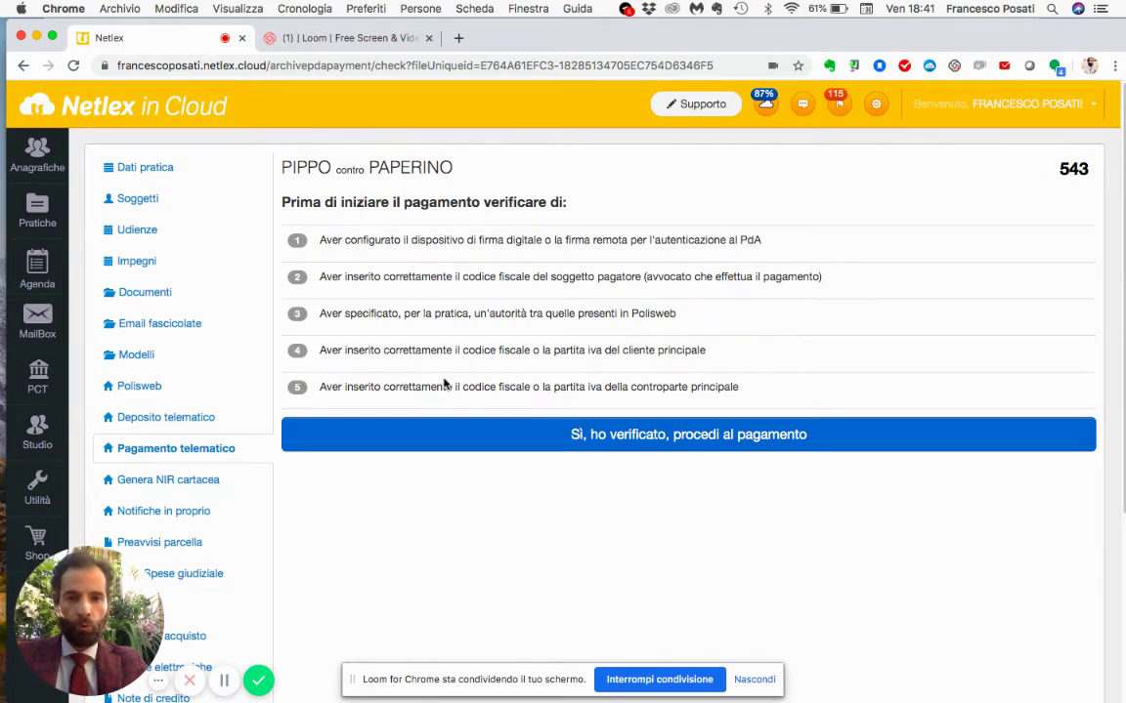
click(682, 439)
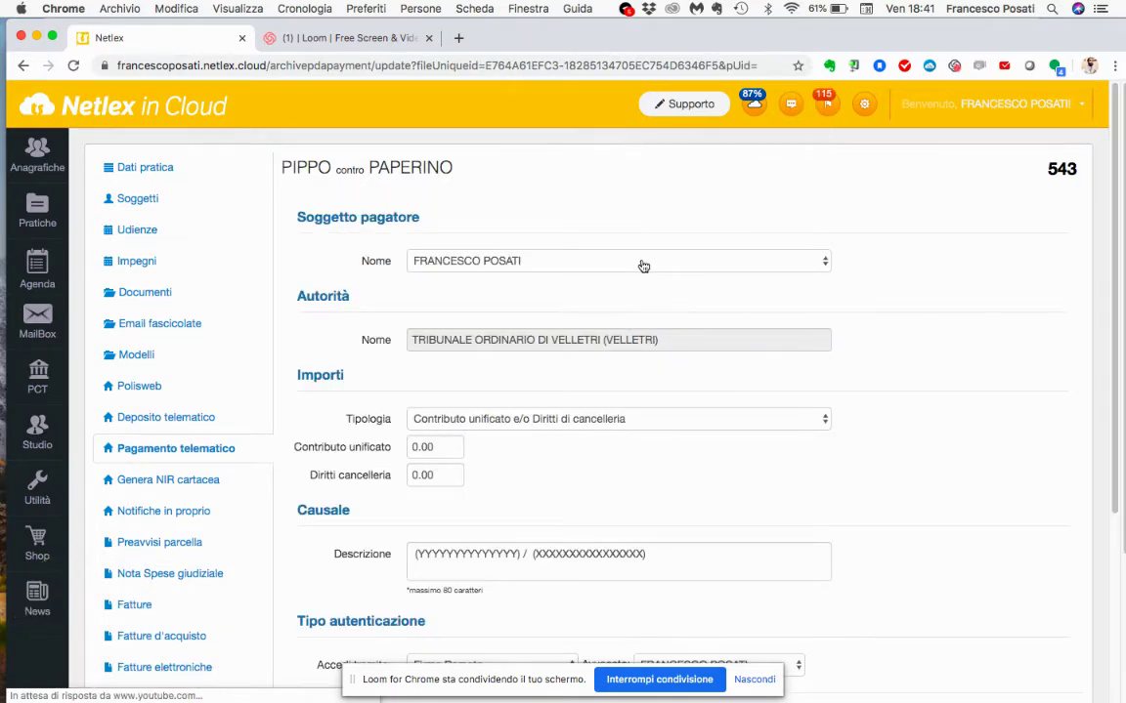
Step: Keep the type Contributo unificato e/o Diritti di cancelleria and set Contributo unificato to 139.00 and Diritti cancelleria to 27.00
scroll(448, 406, down, 1)
scroll(448, 406, down, 4)
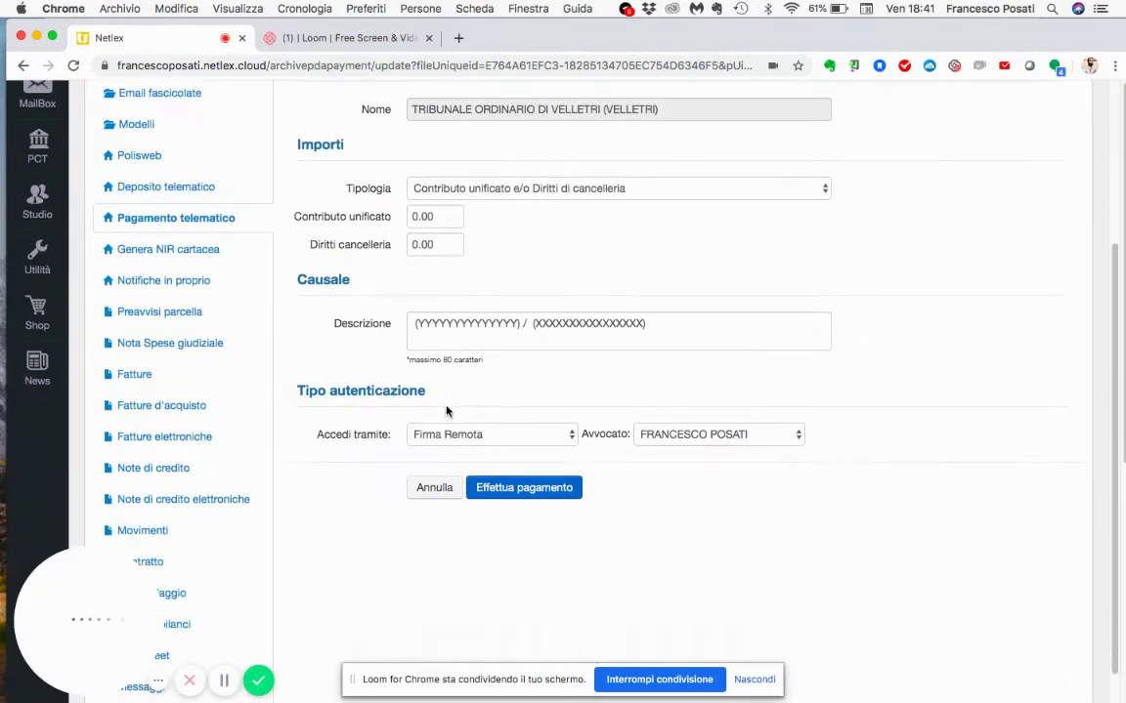
scroll(478, 396, up, 5)
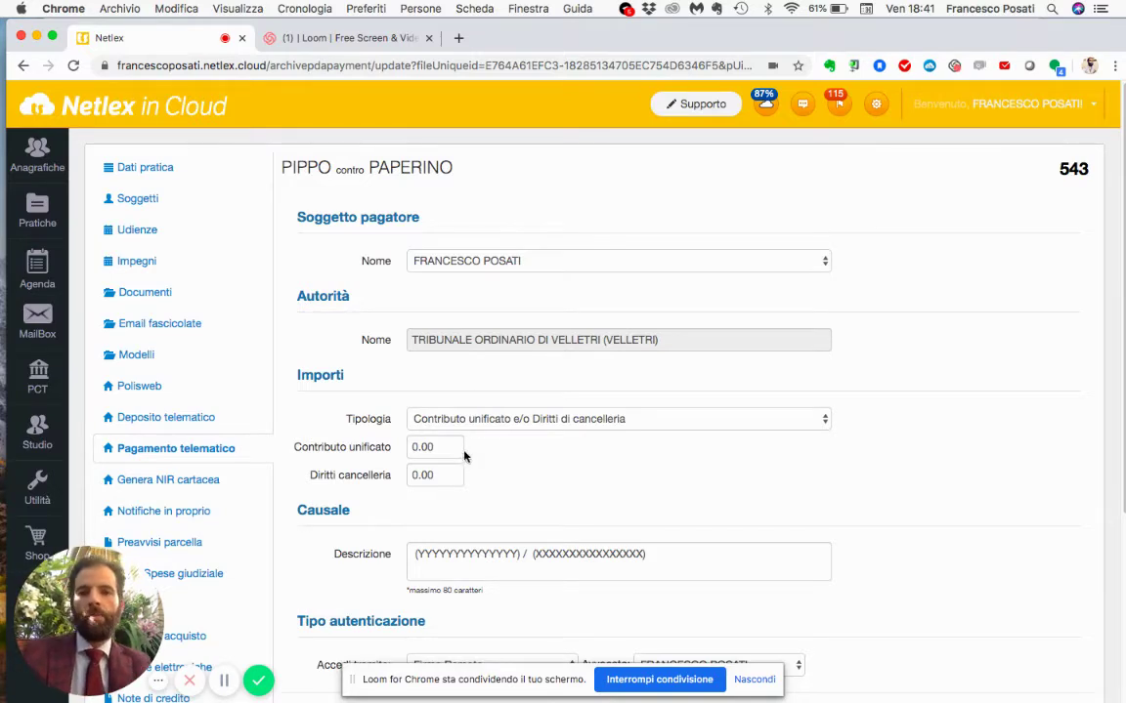
click(472, 419)
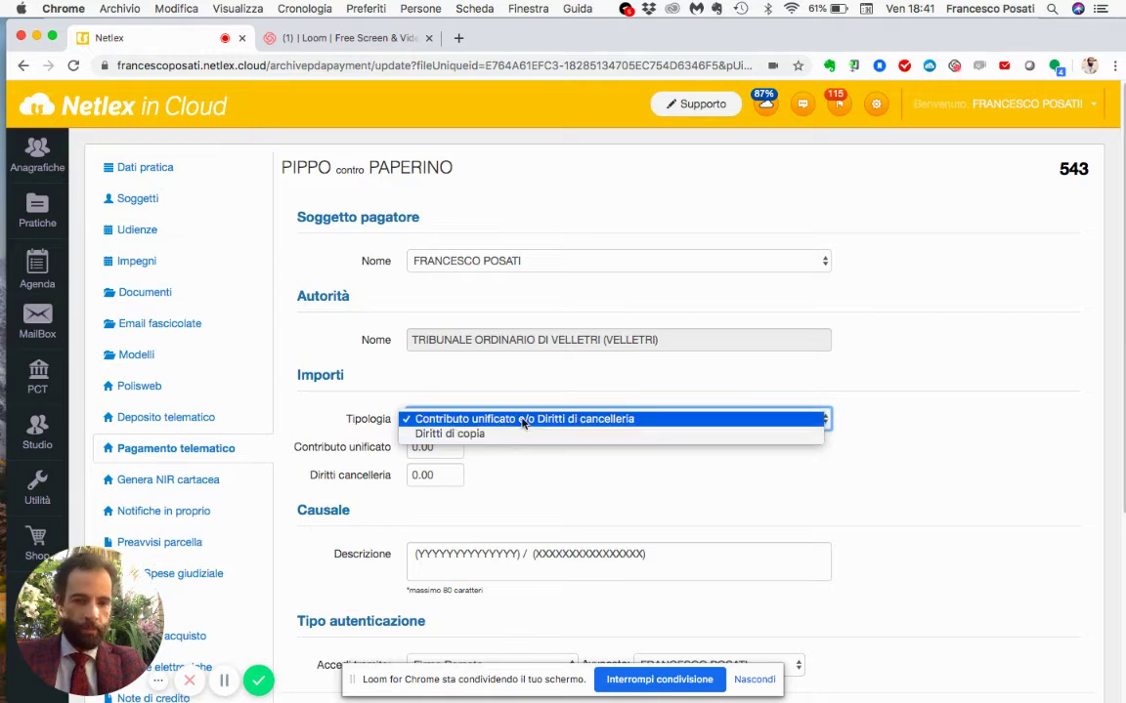
click(432, 449)
key(super+a)
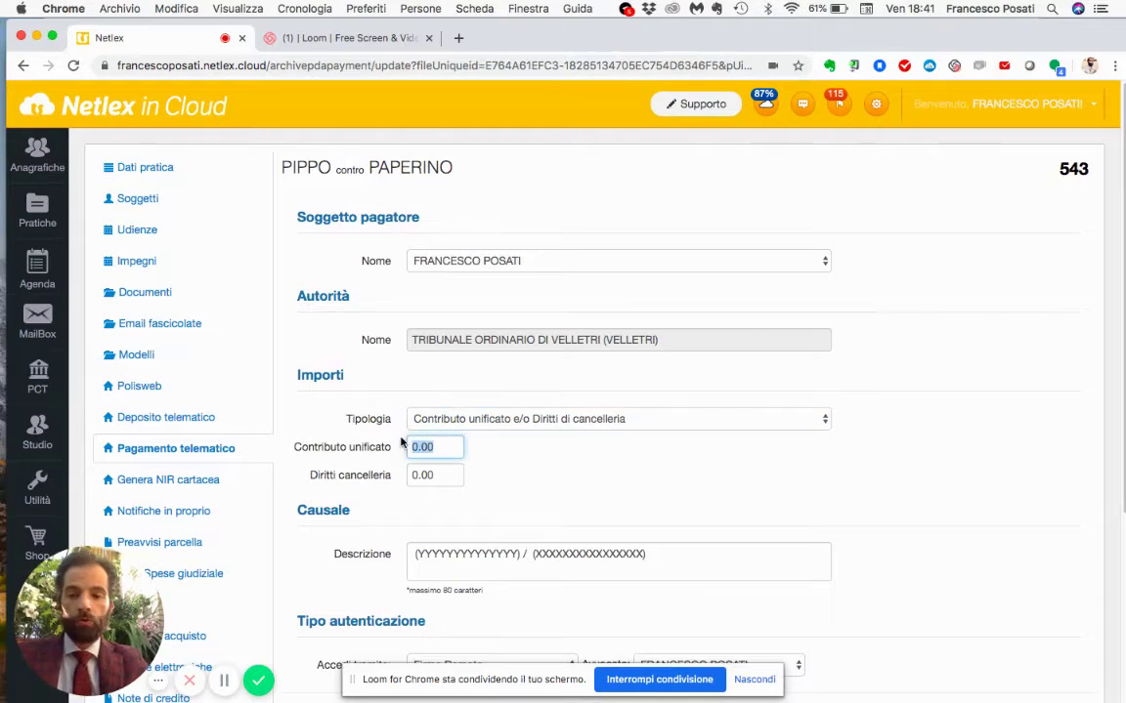
text(139.)
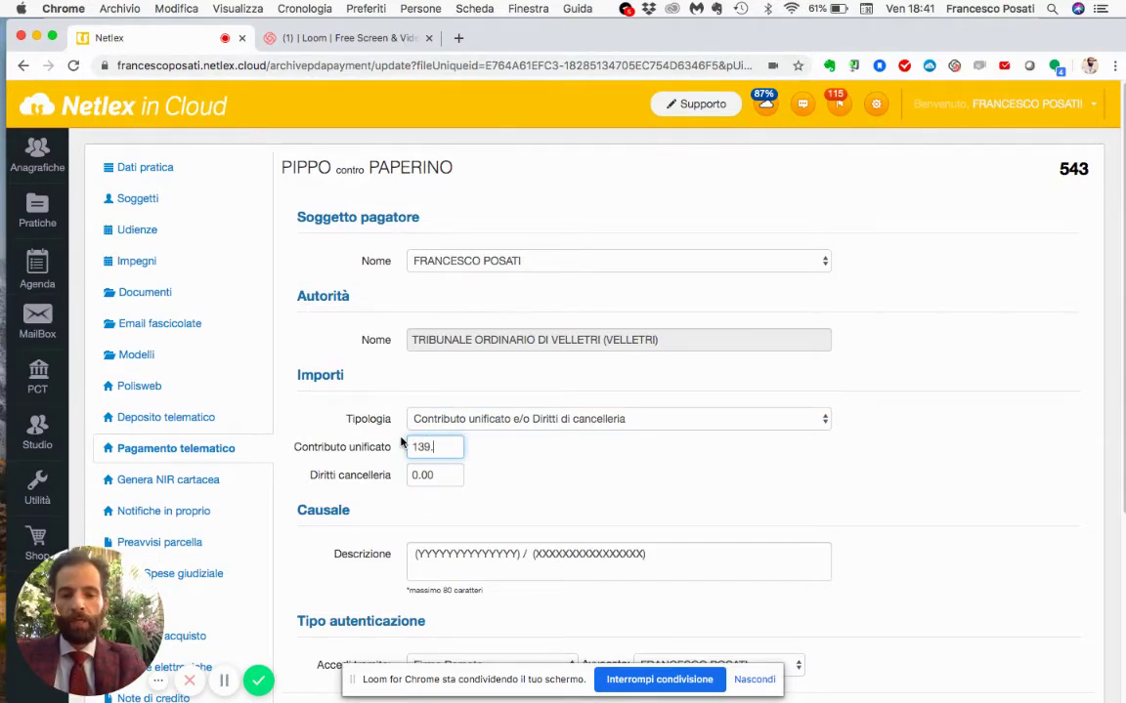
text(00)
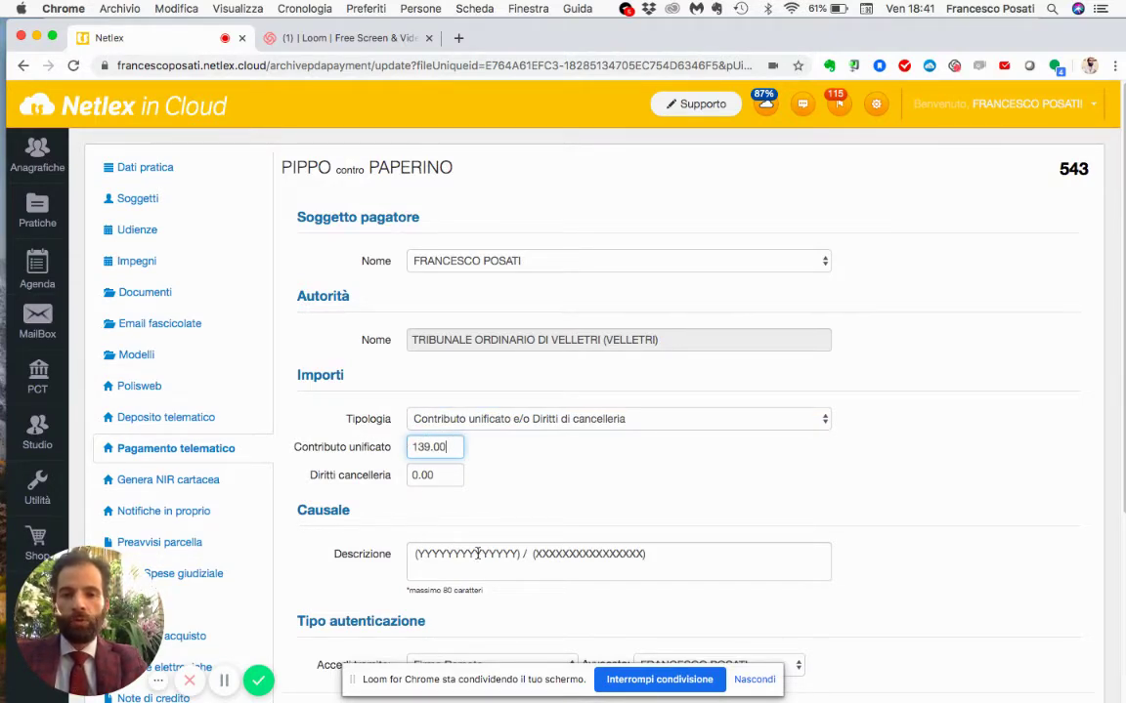
key(Tab)
text(27.)
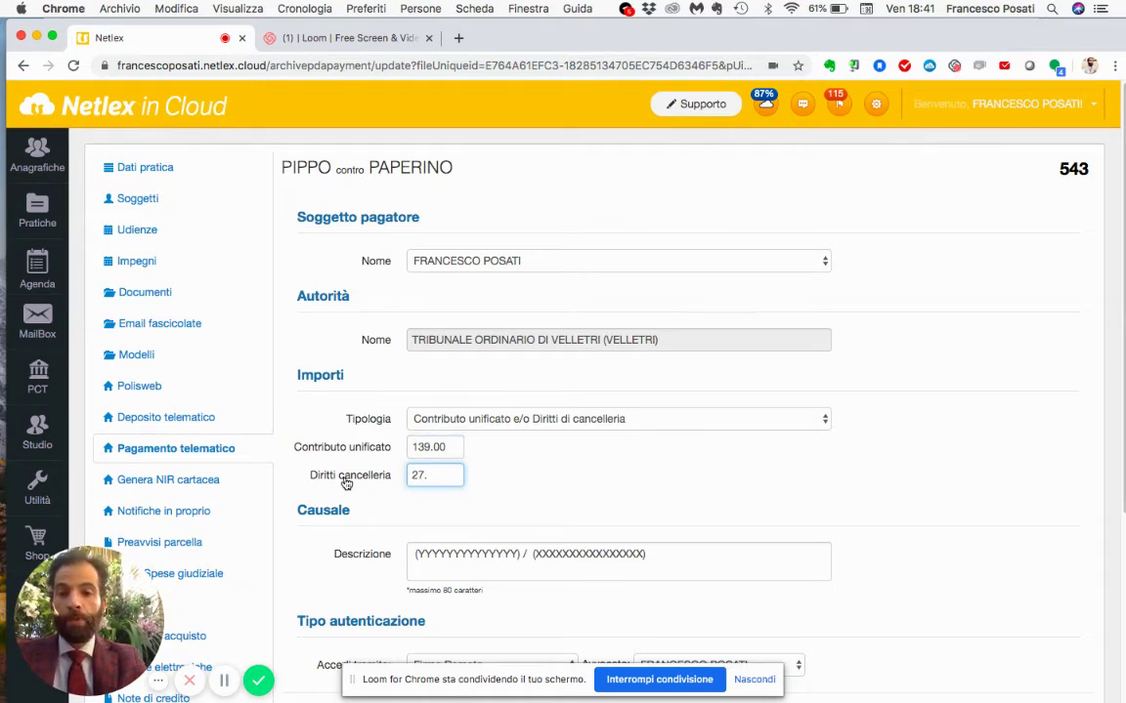
text(00)
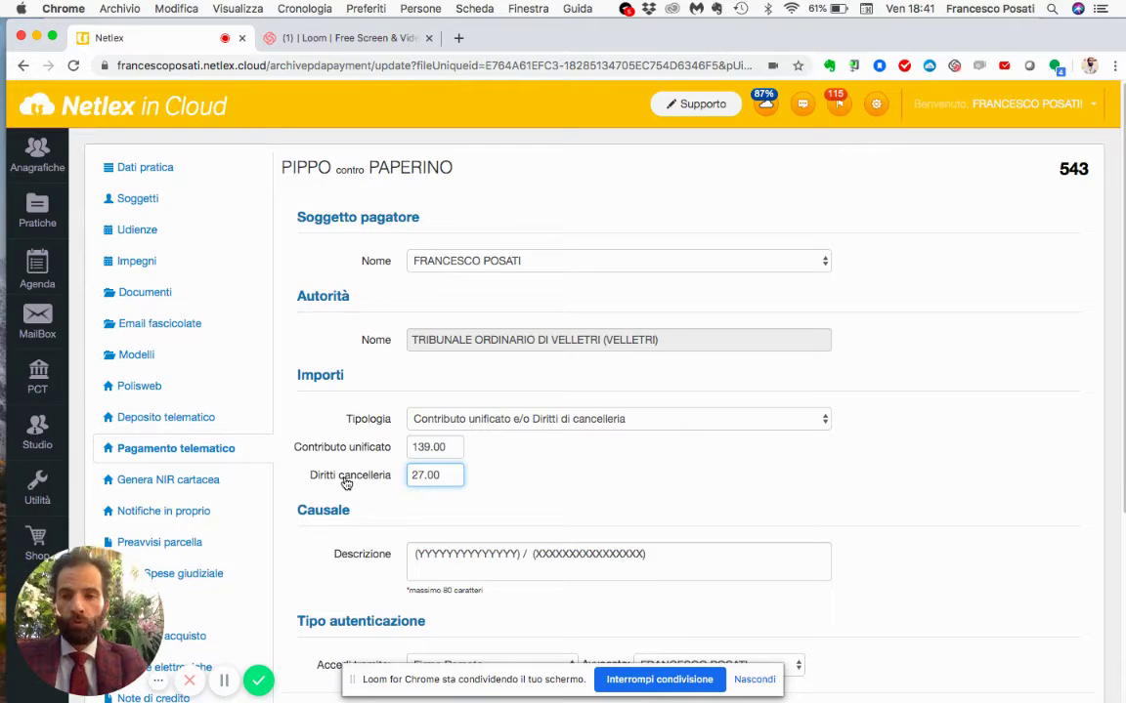
Step: Insert the client's name before the first tax code in the payment description
scroll(491, 467, down, 2)
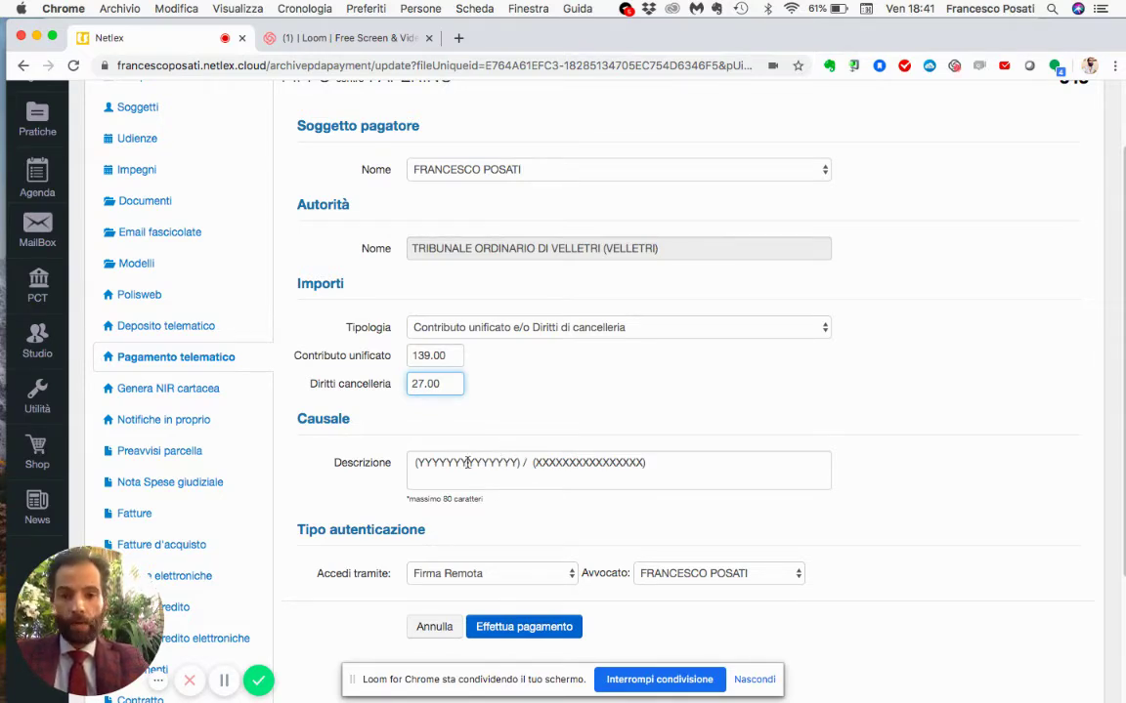
click(411, 464)
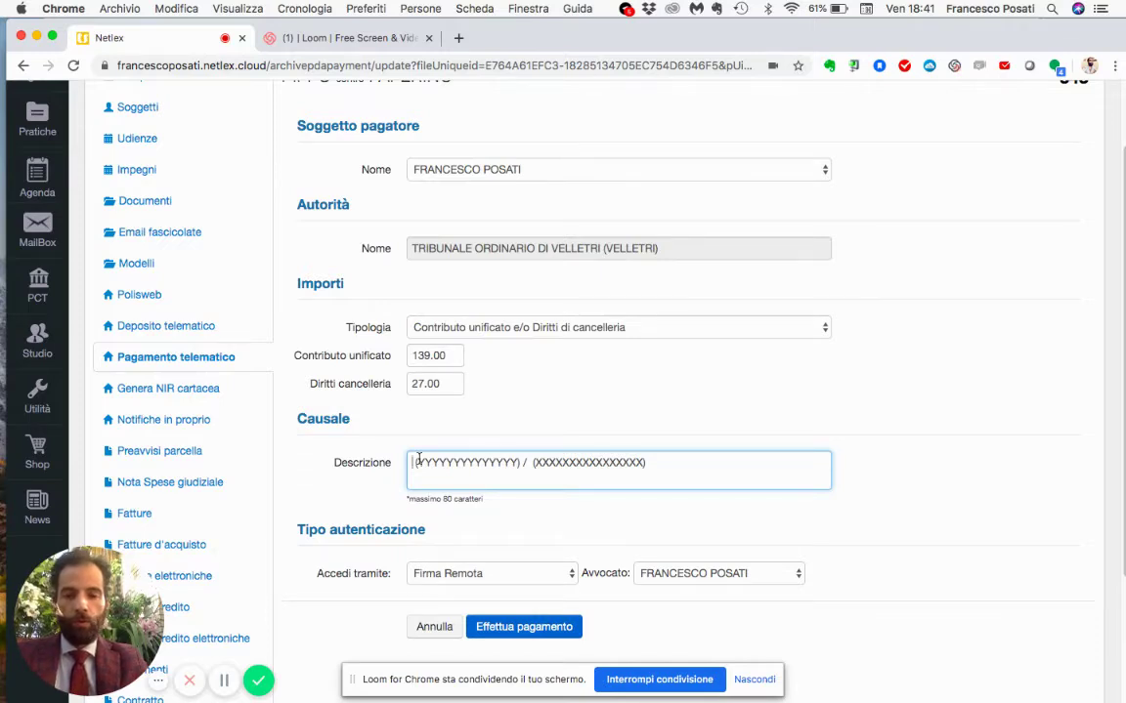
text(PIPPO)
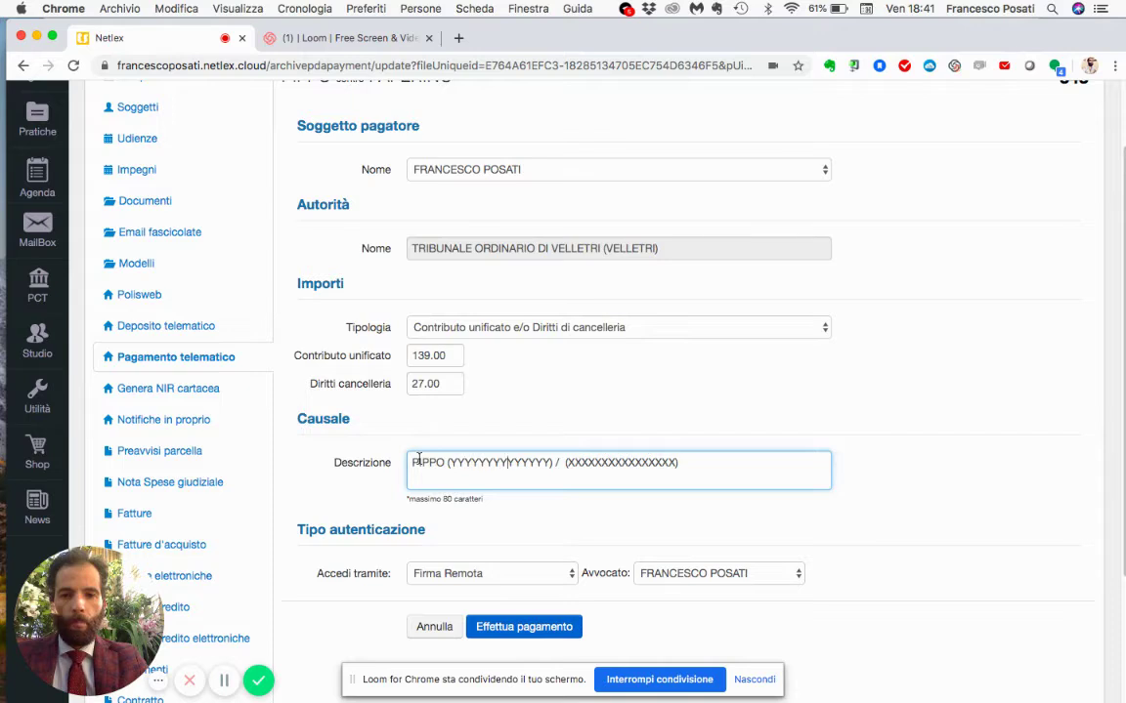
Step: Replace the slash in the payment description with a hyphen and insert the opposing party's name before the second tax code
key(Right)
key(Right)
key(Right)
key(Right)
key(Right)
key(Right)
key(Right)
key(Right)
key(Right)
key(Right)
key(Right)
key(Right)
key(Right)
key(Right)
key(Right)
key(Right)
key(Right)
key(Right)
key(Right)
key(Delete)
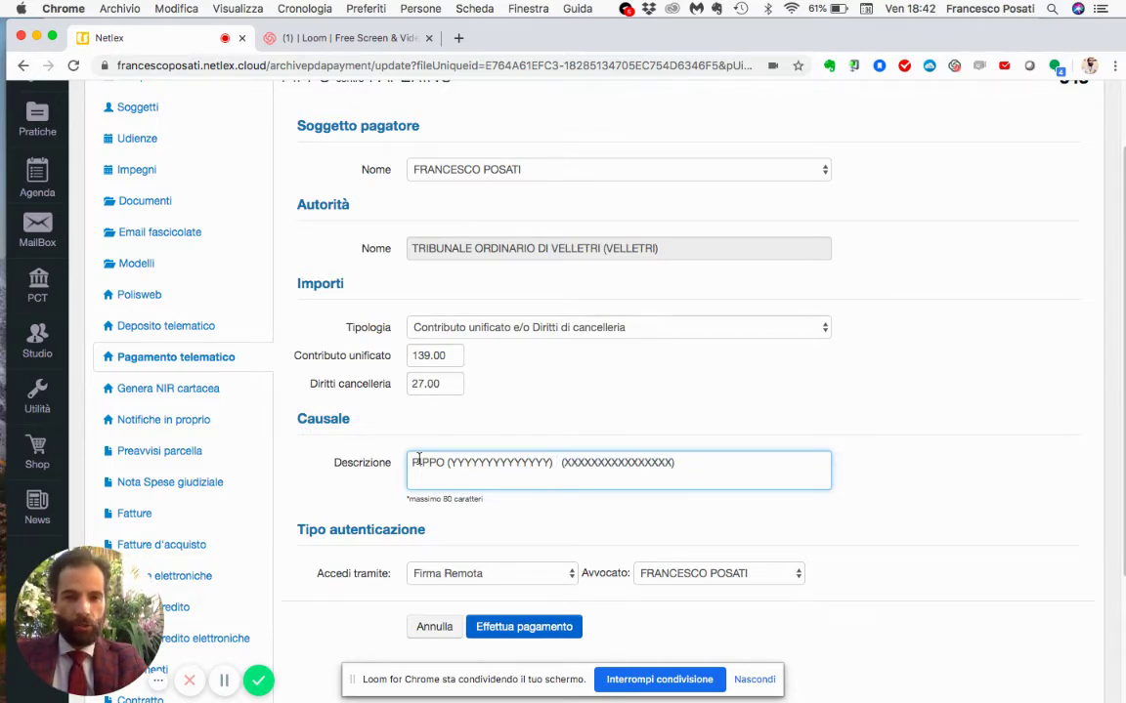
text(-)
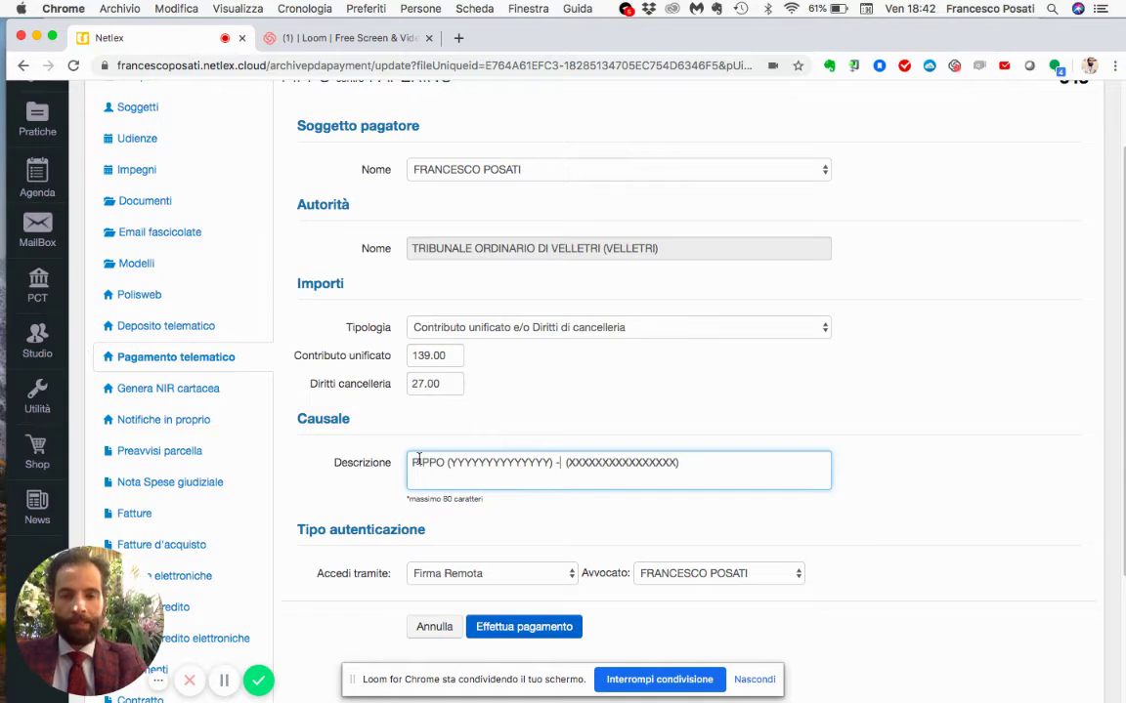
text( TR)
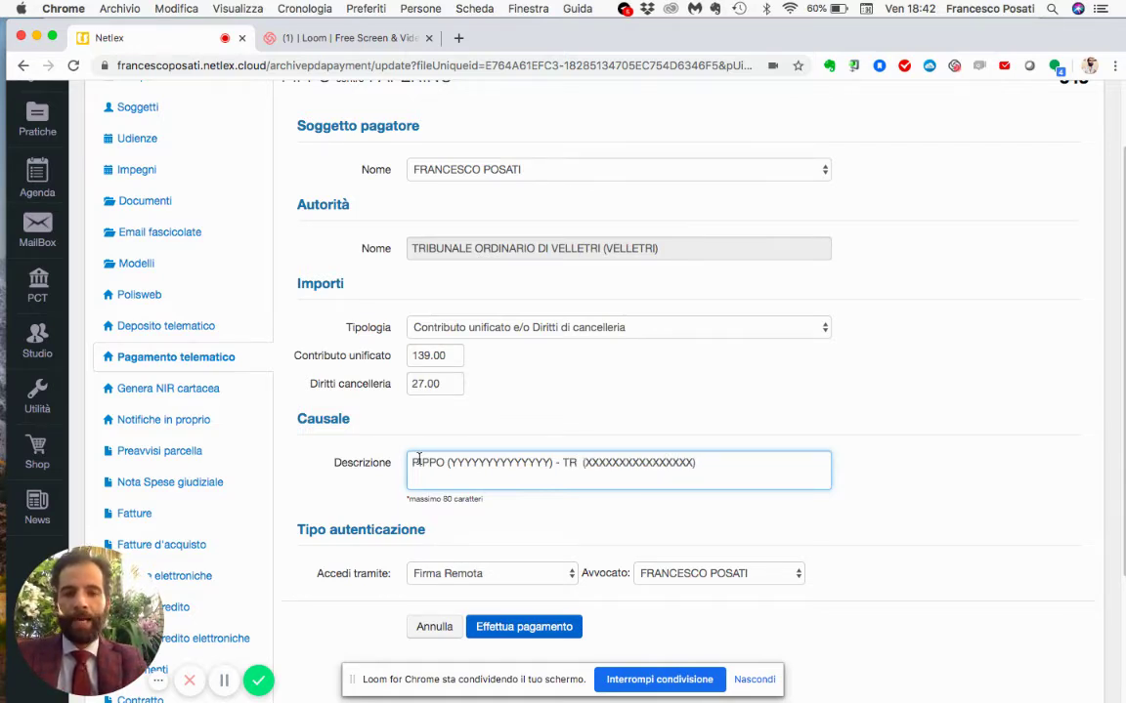
key(BackSpace)
key(BackSpace)
text(PAPE)
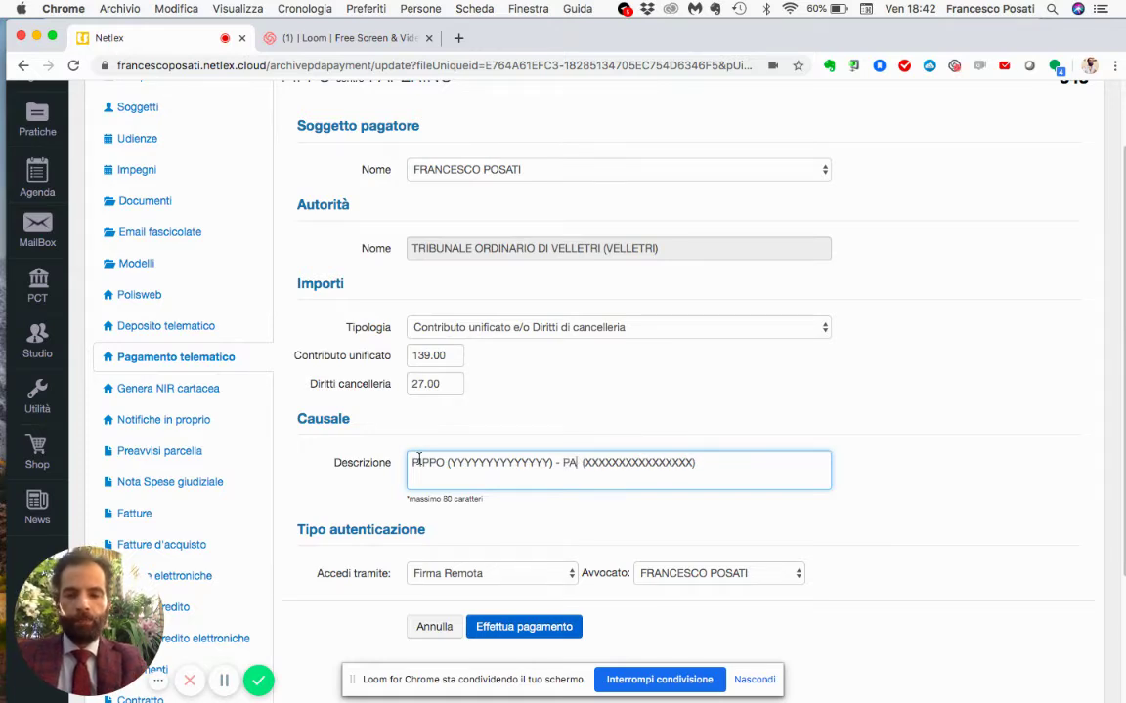
text(RI)
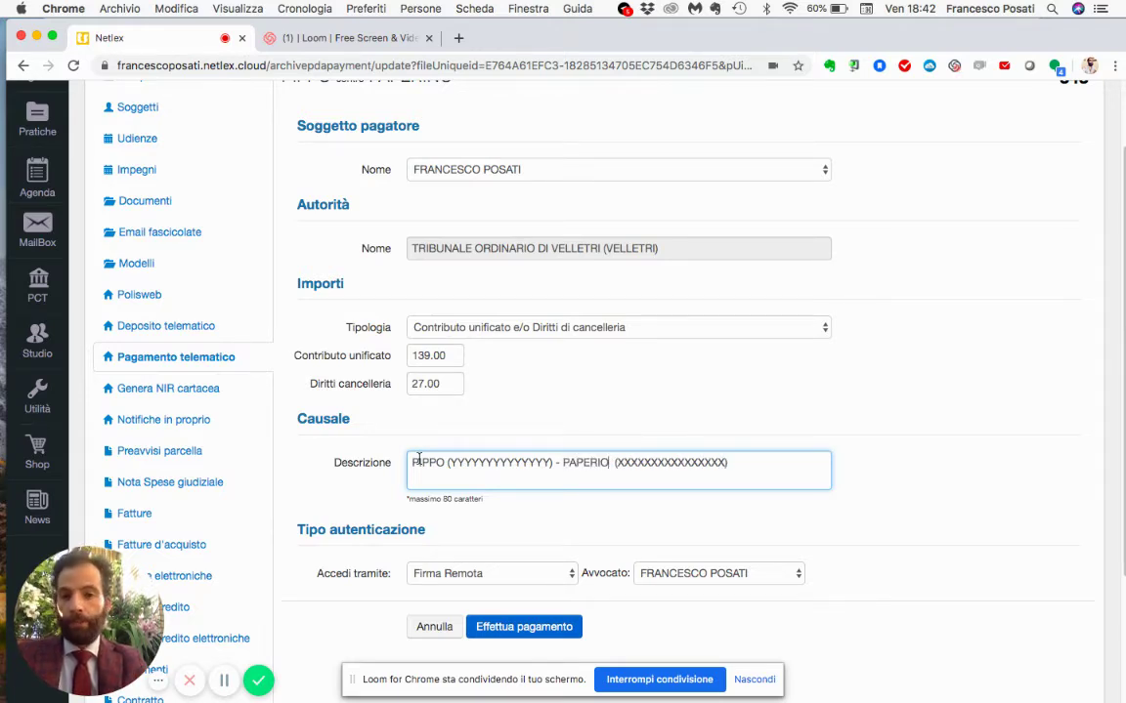
text(NO)
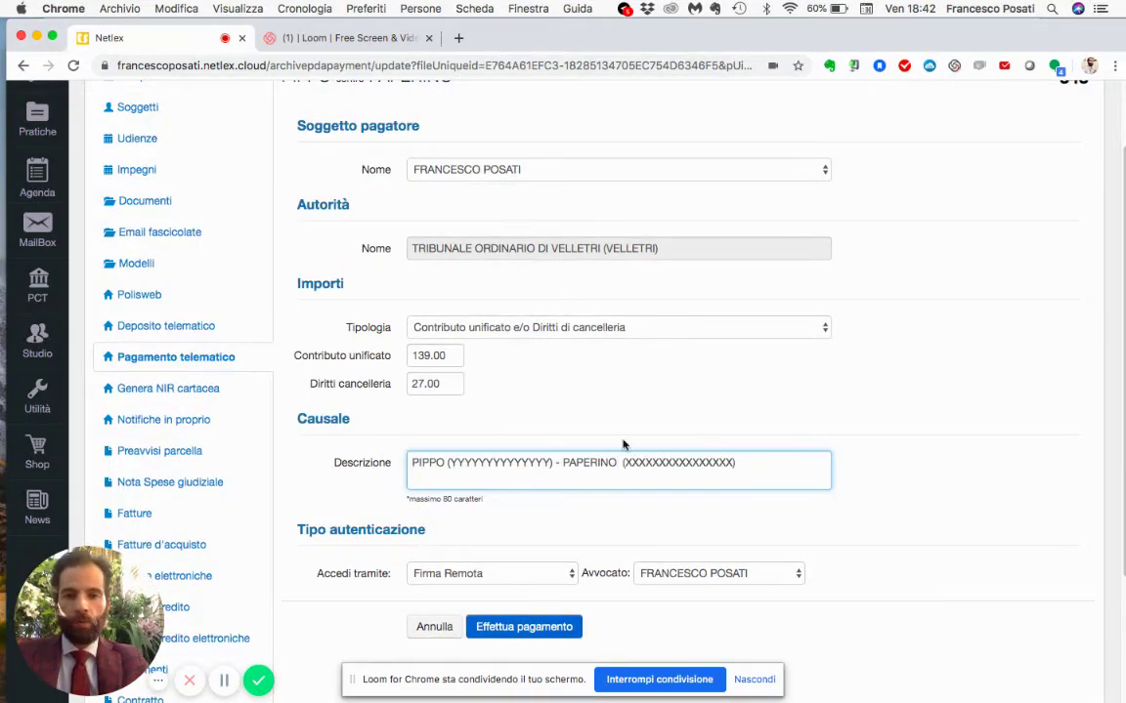
Step: Append "- ISCRIZIONE A RUOLO" to the end of the payment description
click(757, 480)
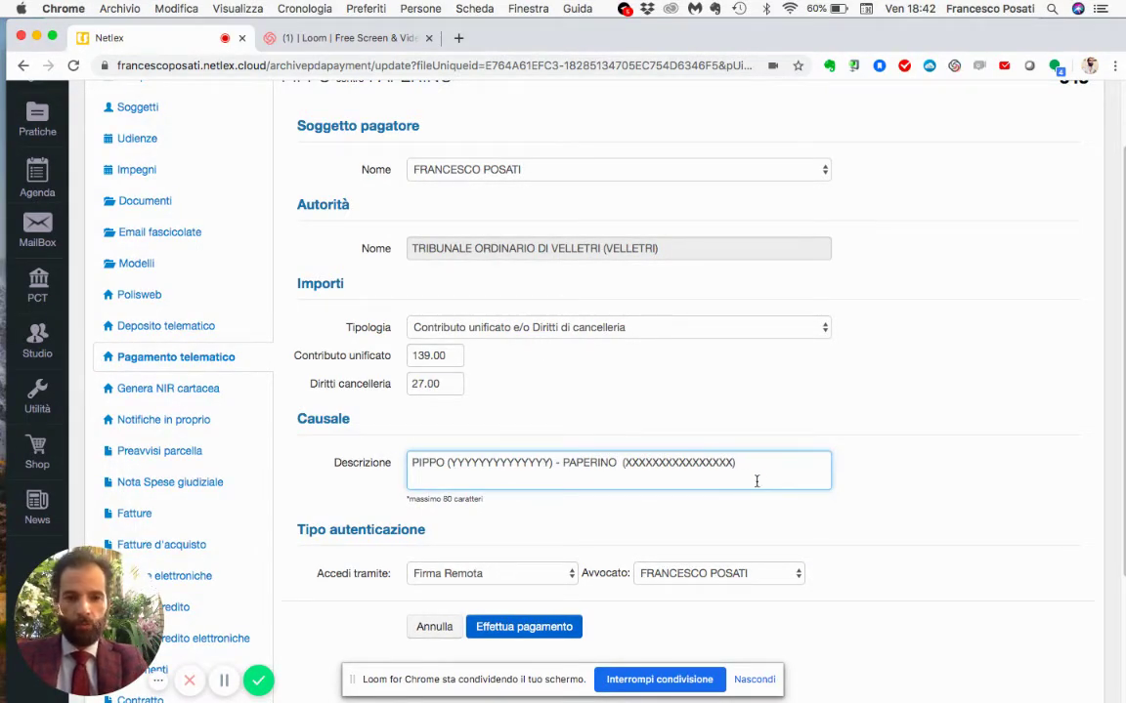
text(-)
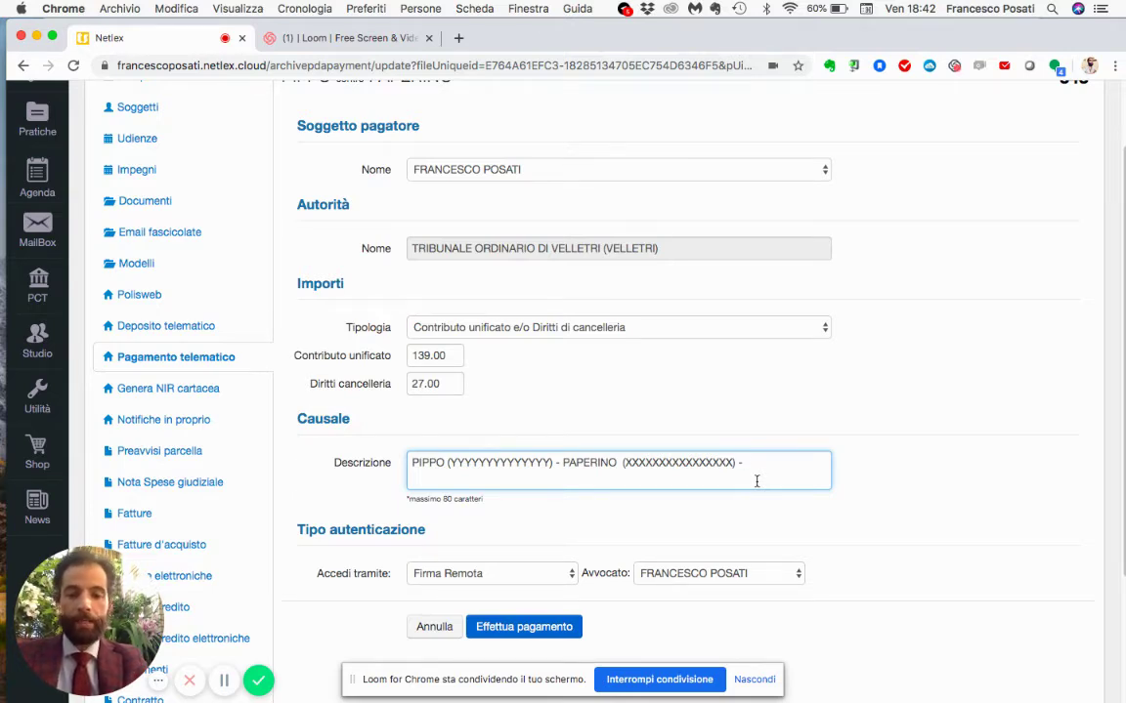
text( ISCRIZ)
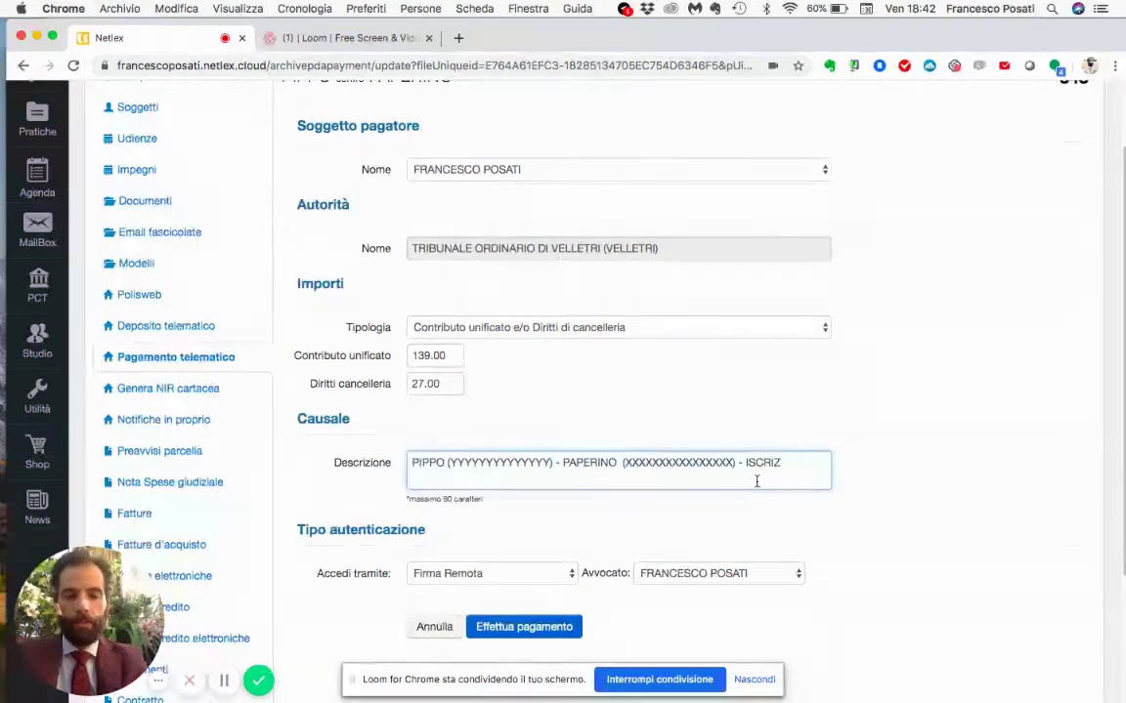
text(IONE)
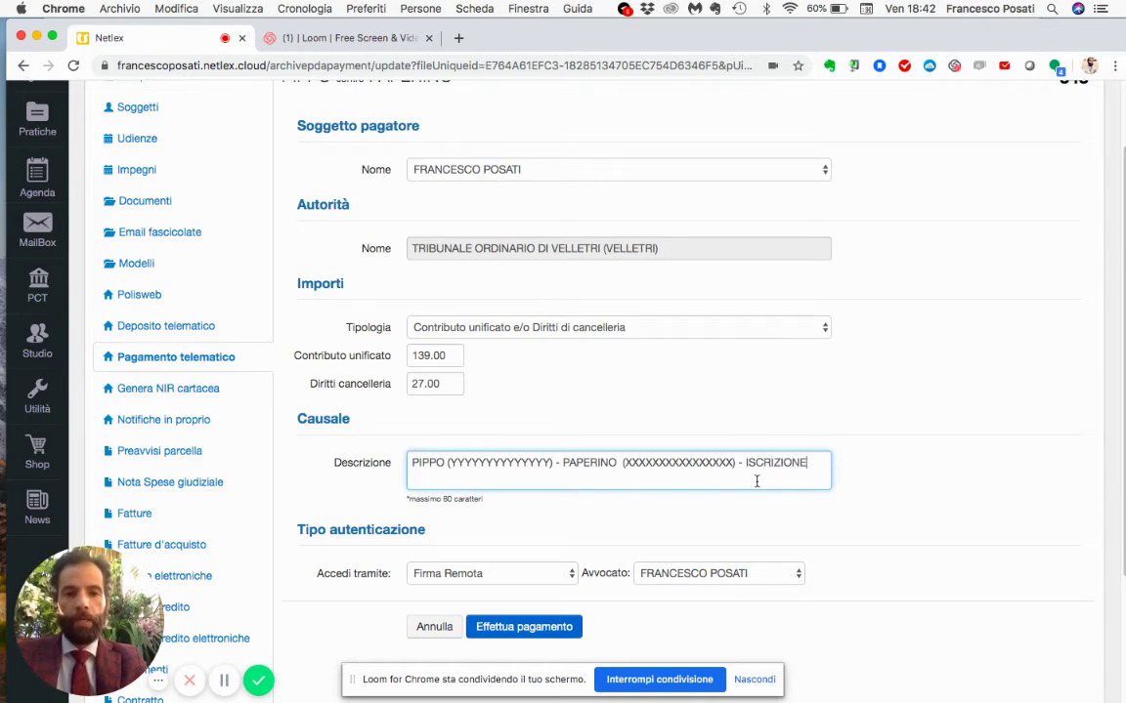
text( A RUOLO)
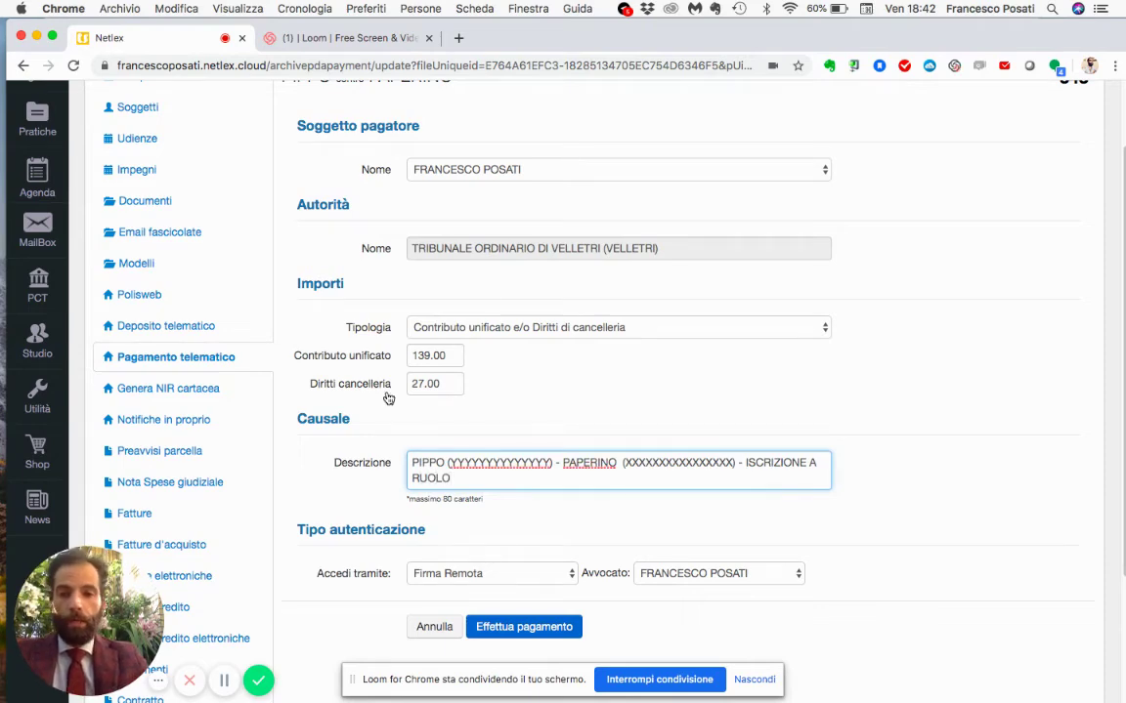
Step: Review the available authentication methods for the payment and keep Firma Remota as the access method
scroll(332, 440, down, 1)
scroll(338, 459, down, 4)
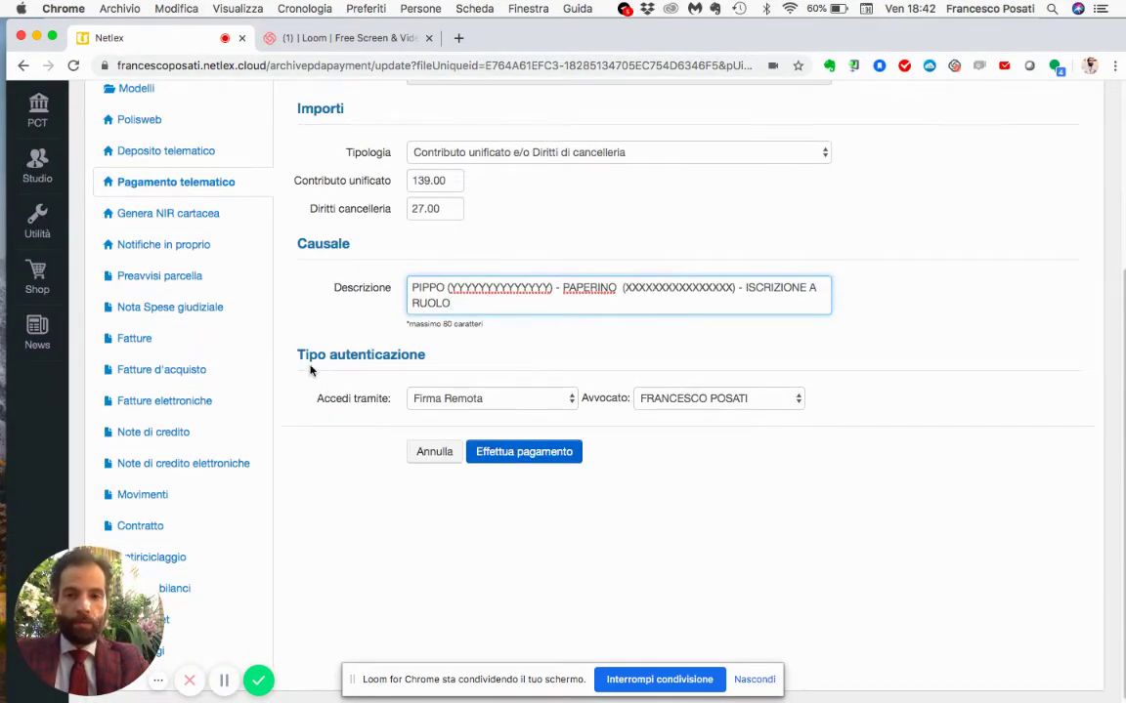
click(439, 400)
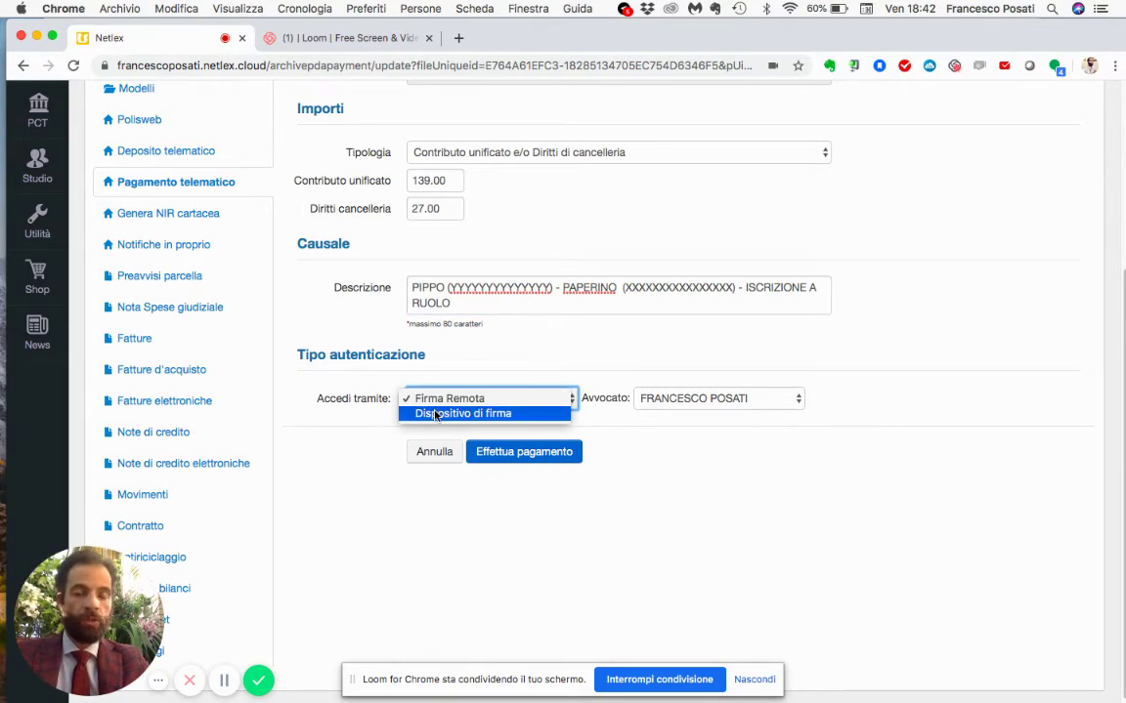
click(438, 401)
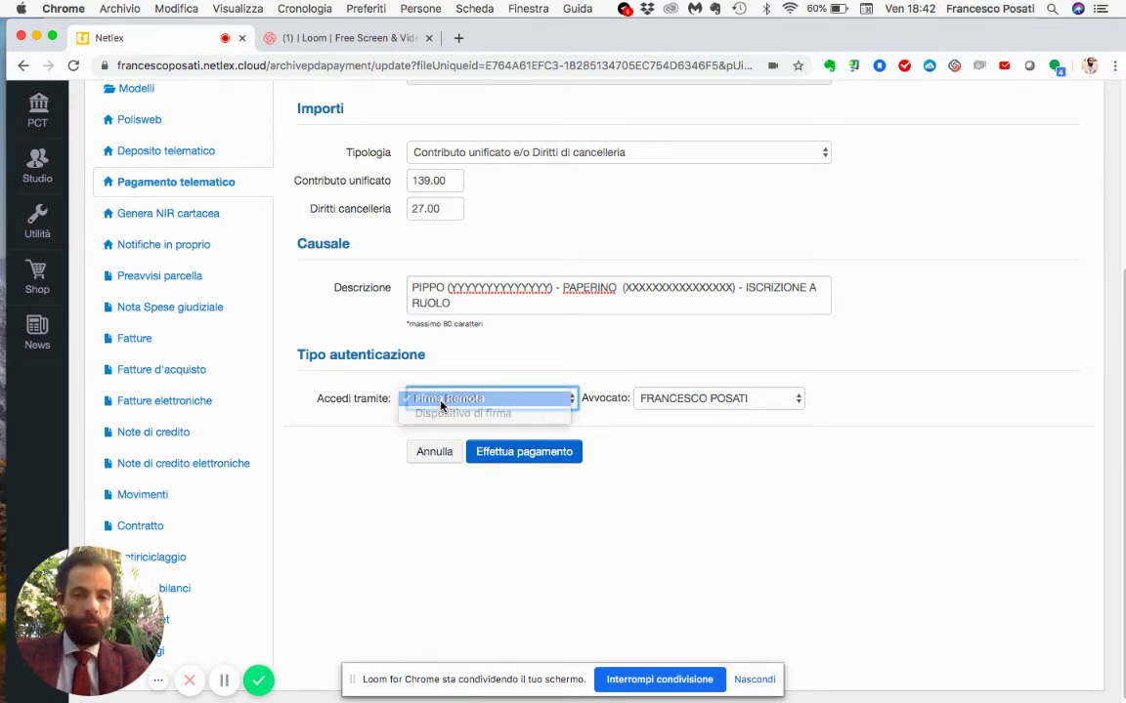